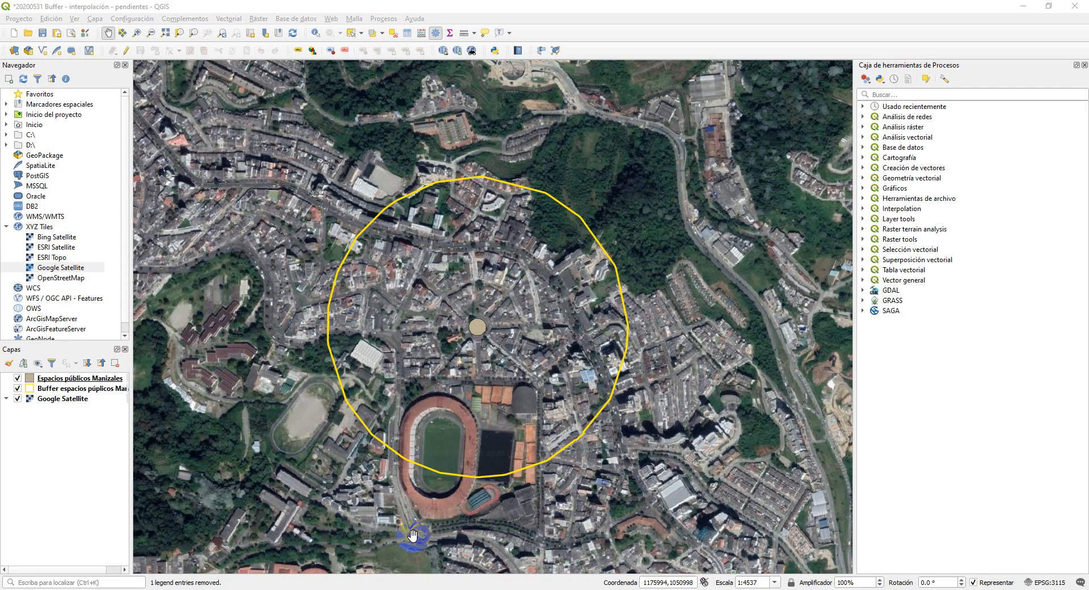
click(681, 237)
click(413, 181)
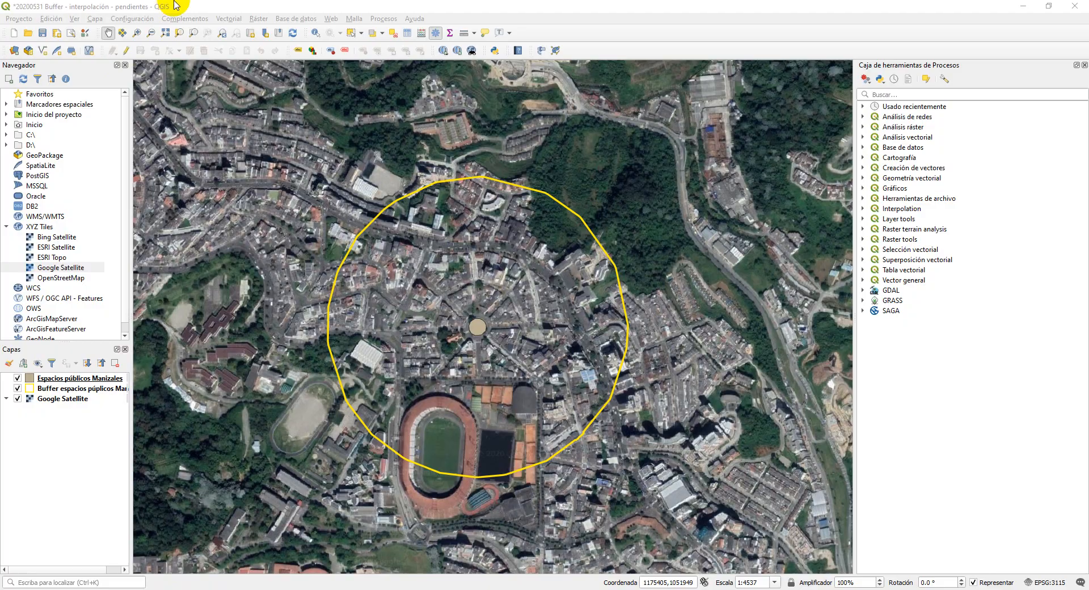
click(218, 8)
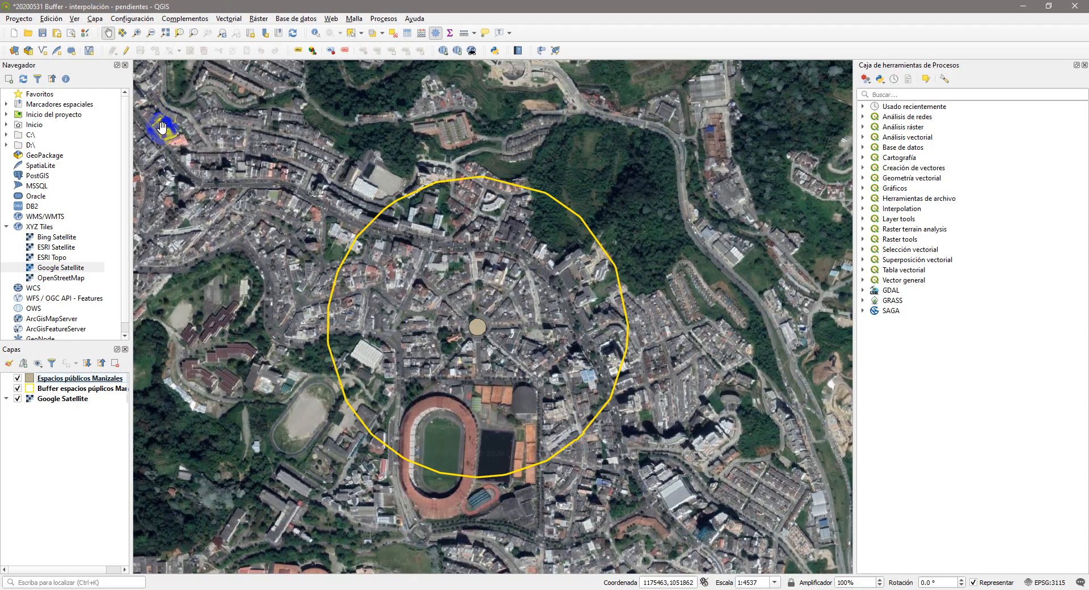
- Add the shapefile "curvas_suelo urbano.shp" from the "Curvas de nivel 10 m Manizales" folder as a vector layer
click(96, 20)
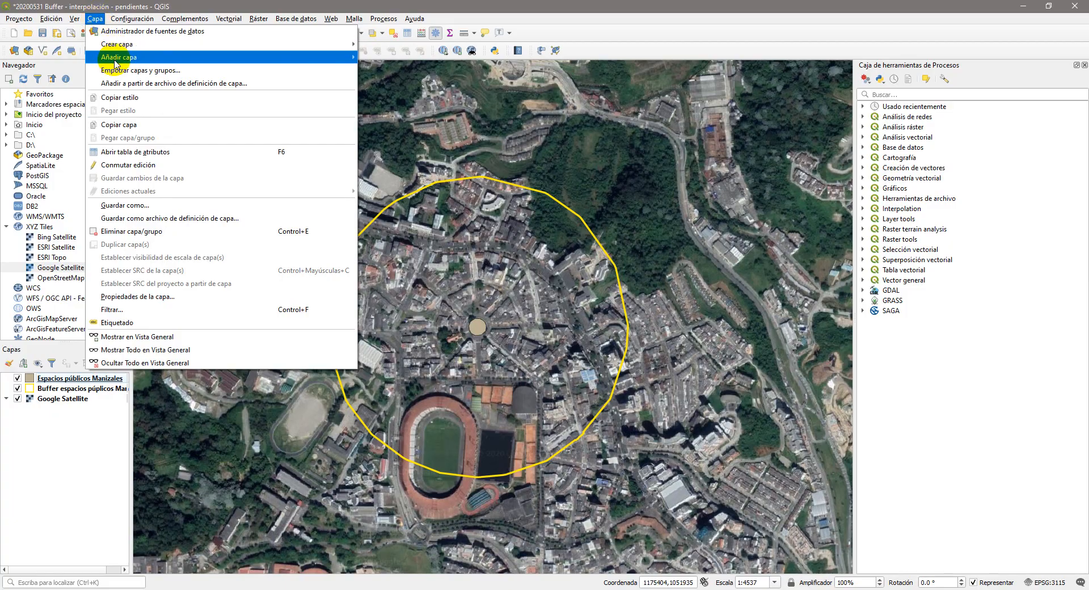
mouse_move(116, 63)
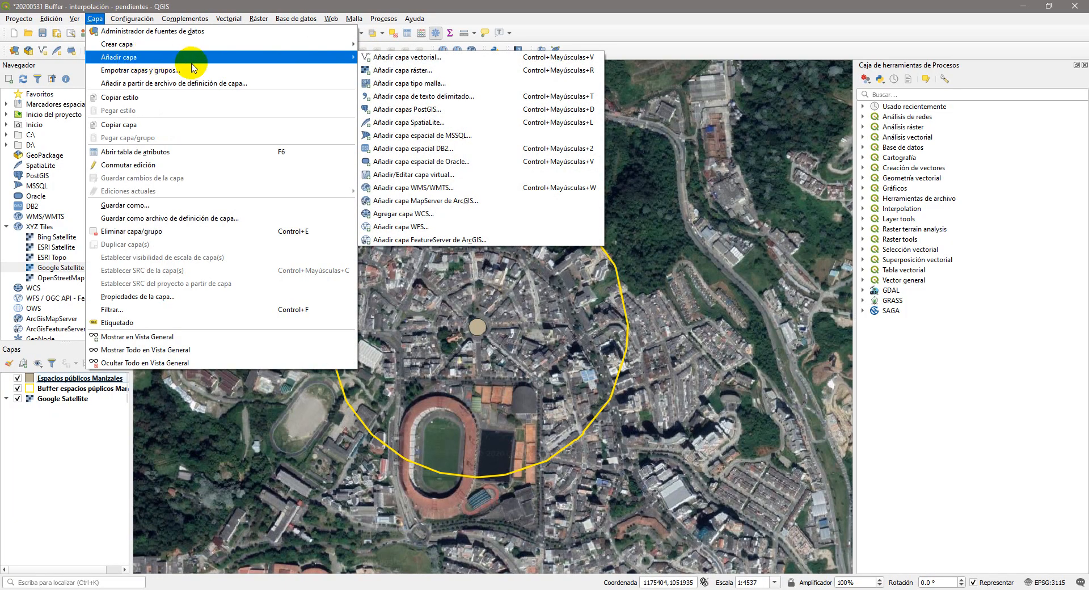
click(427, 59)
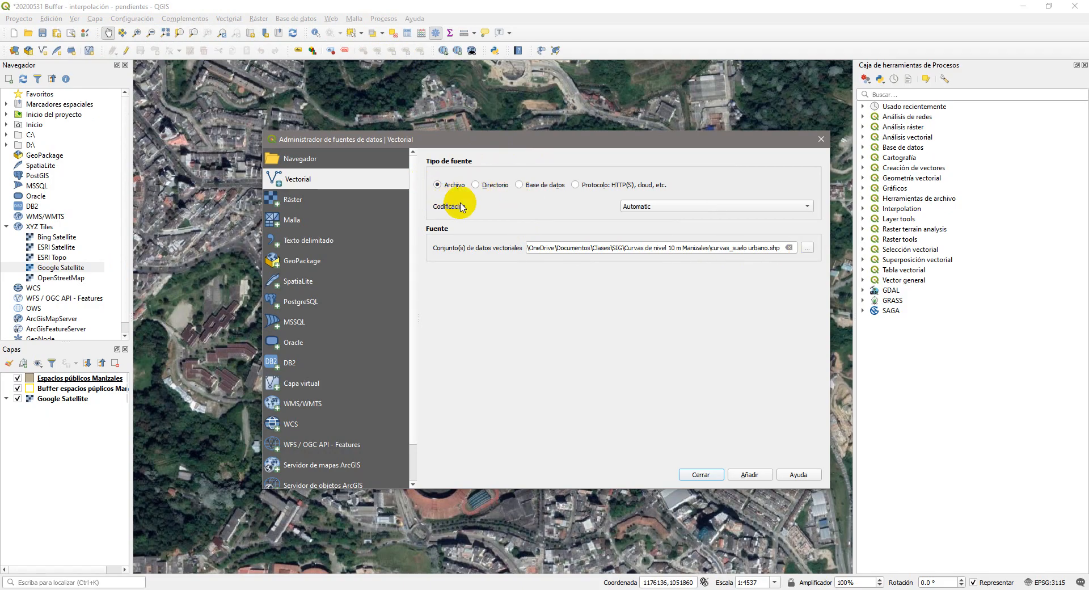
click(806, 252)
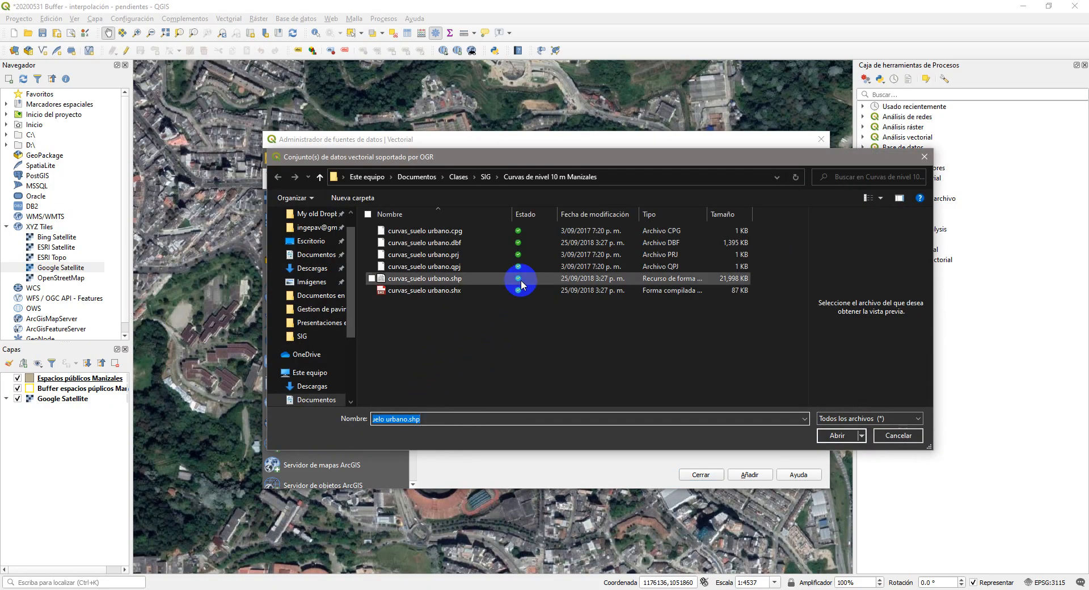
click(486, 178)
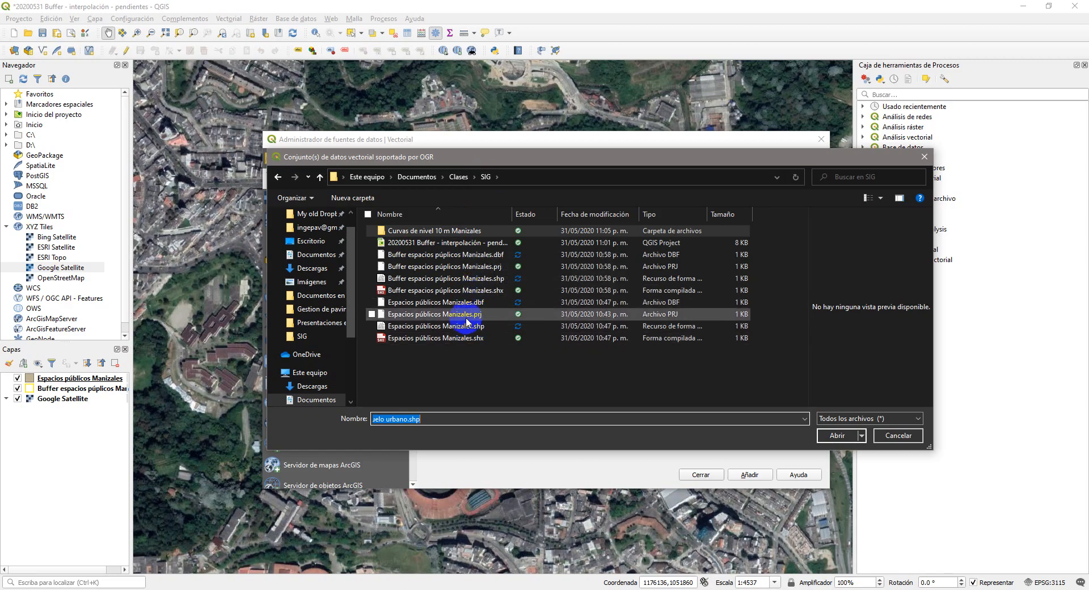
double_click(423, 233)
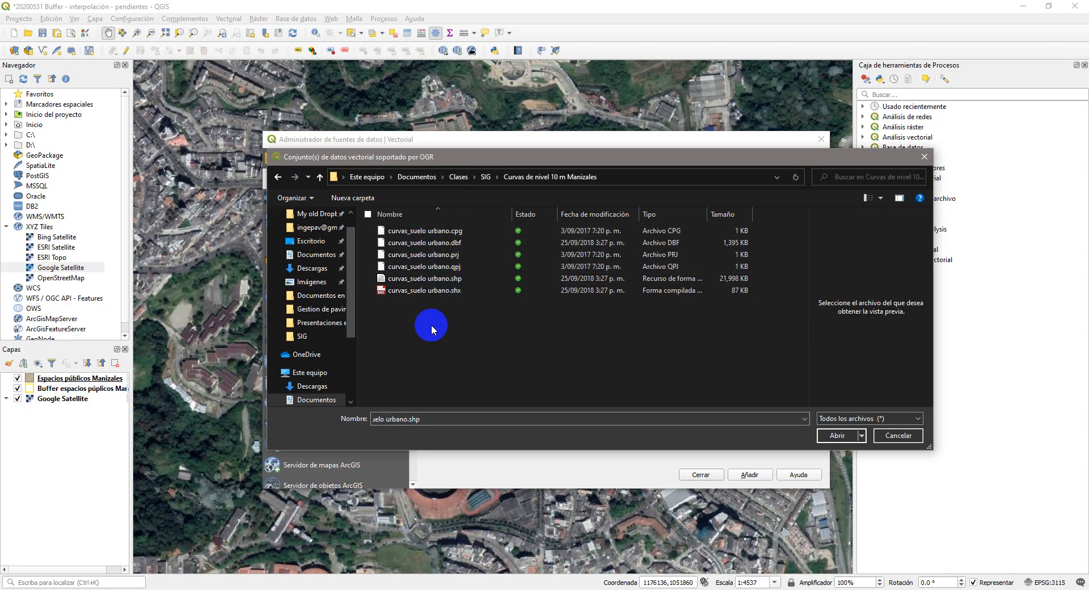
click(413, 279)
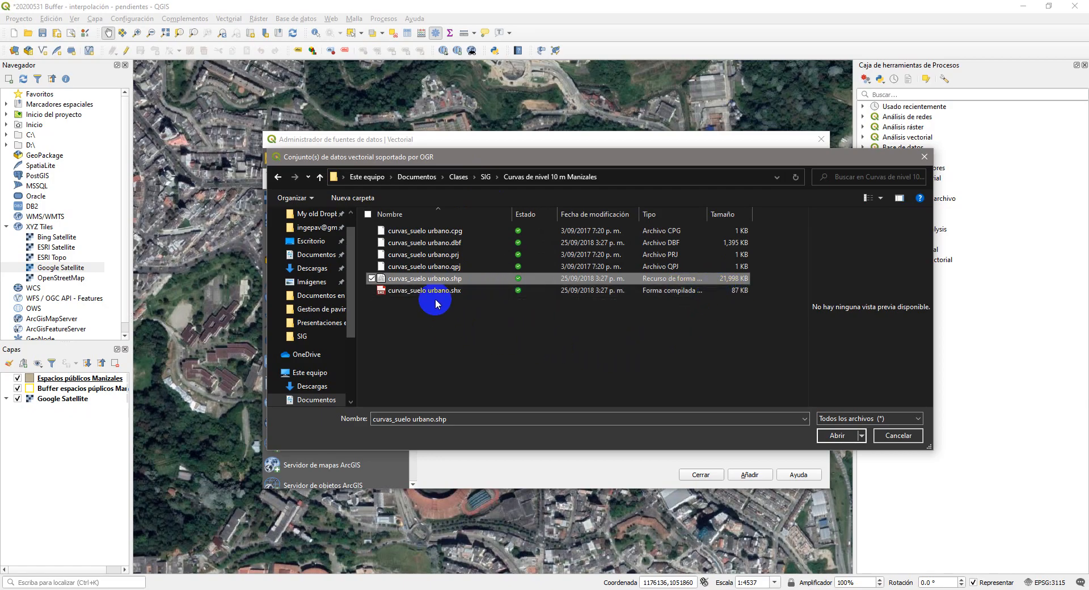
click(836, 436)
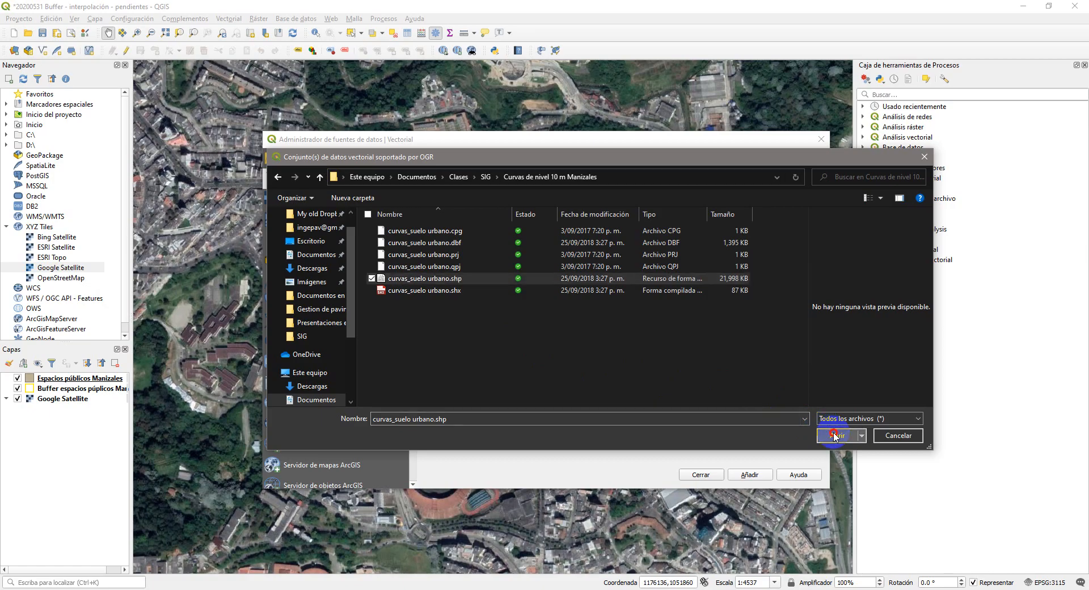
click(747, 477)
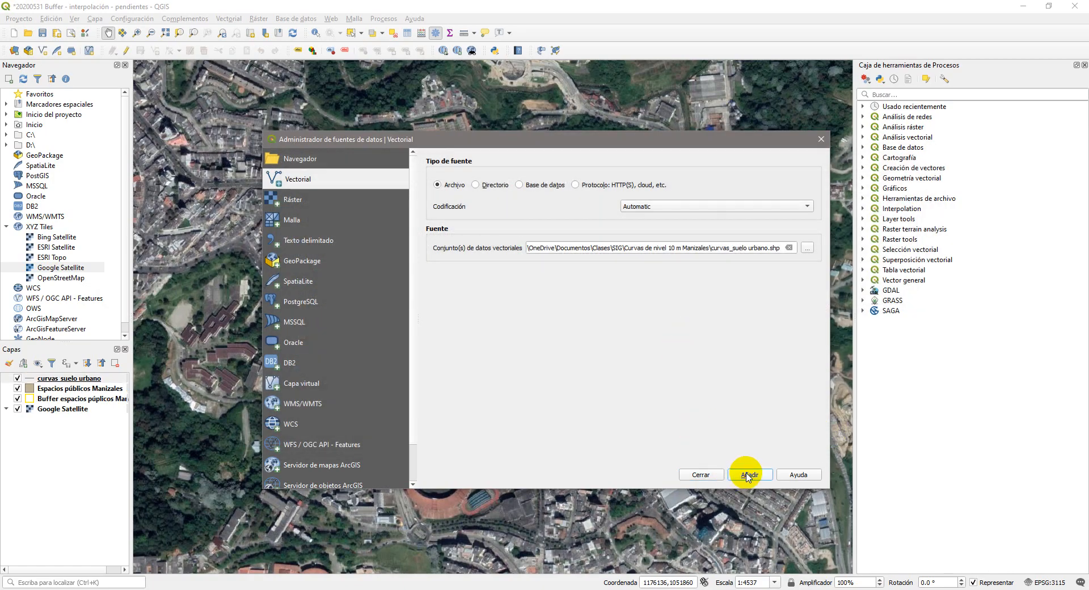
click(703, 475)
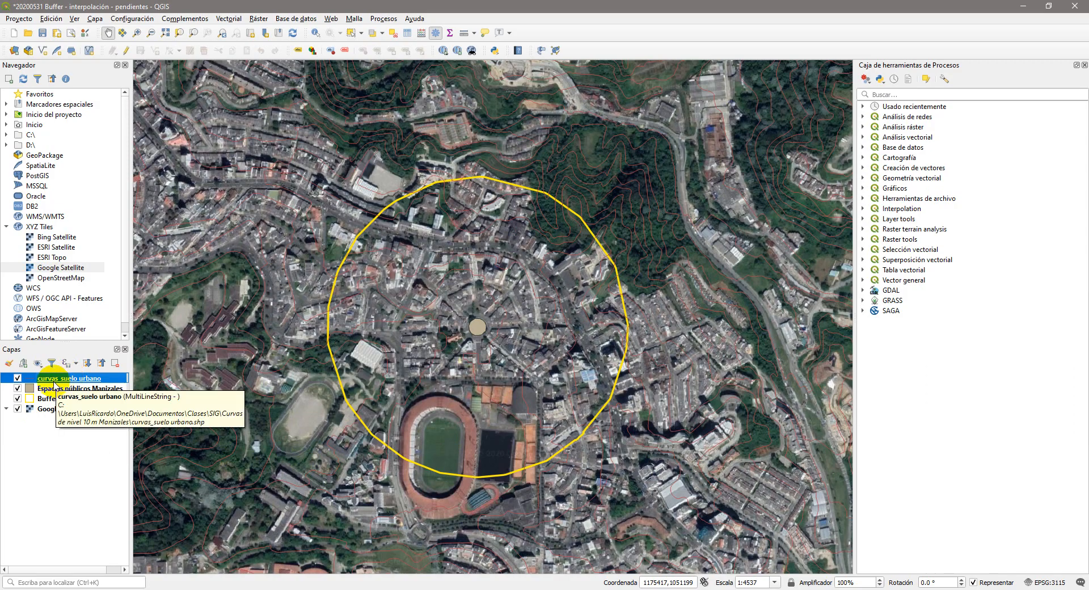
- Change the line colour of the curvas_suelo urbano layer to yellow-orange
click(554, 288)
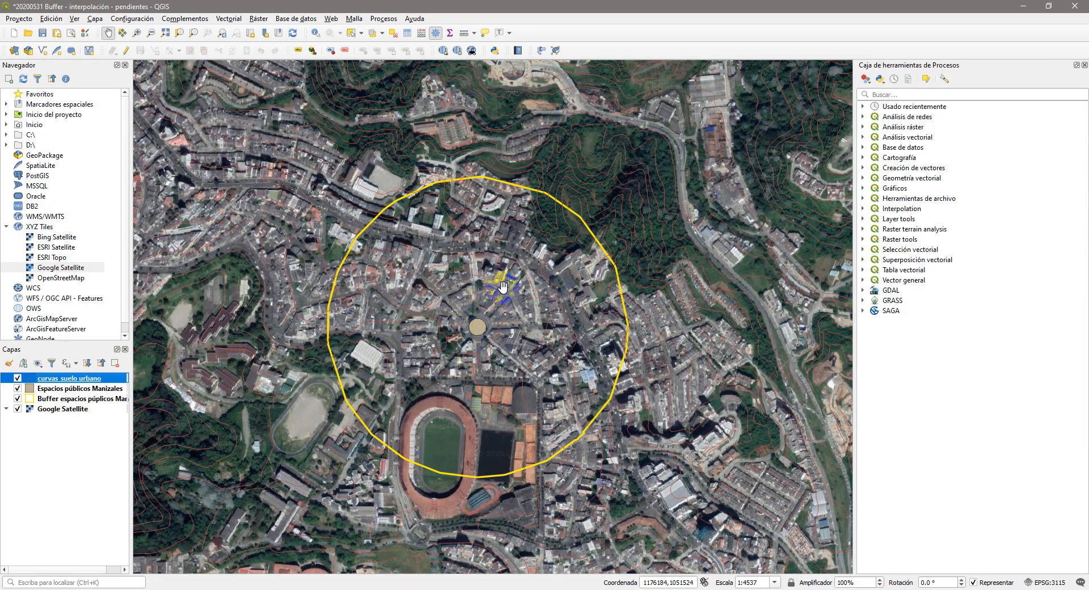
double_click(47, 378)
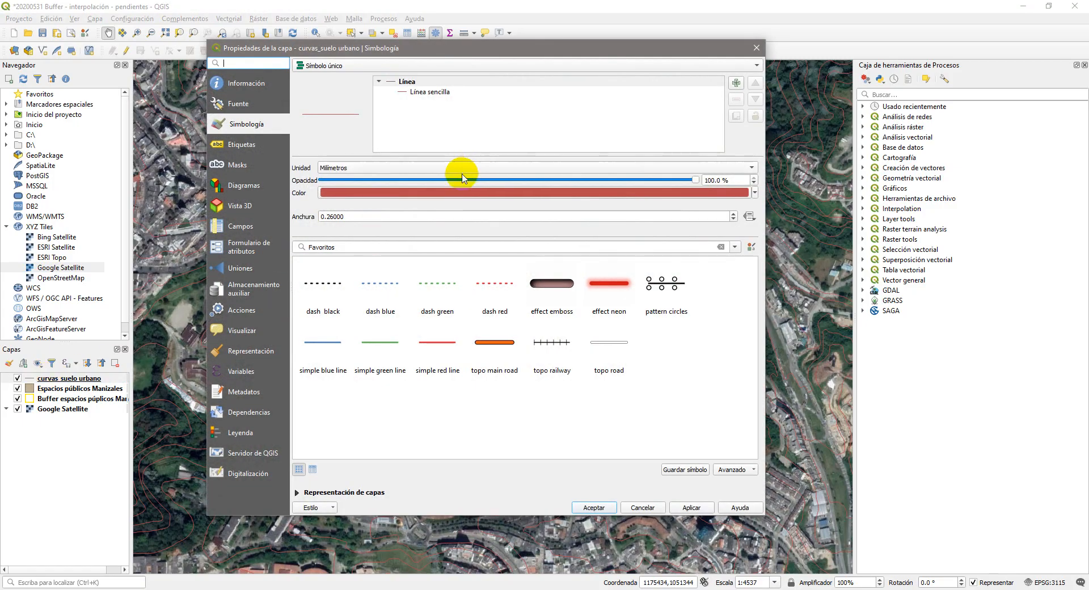
click(754, 192)
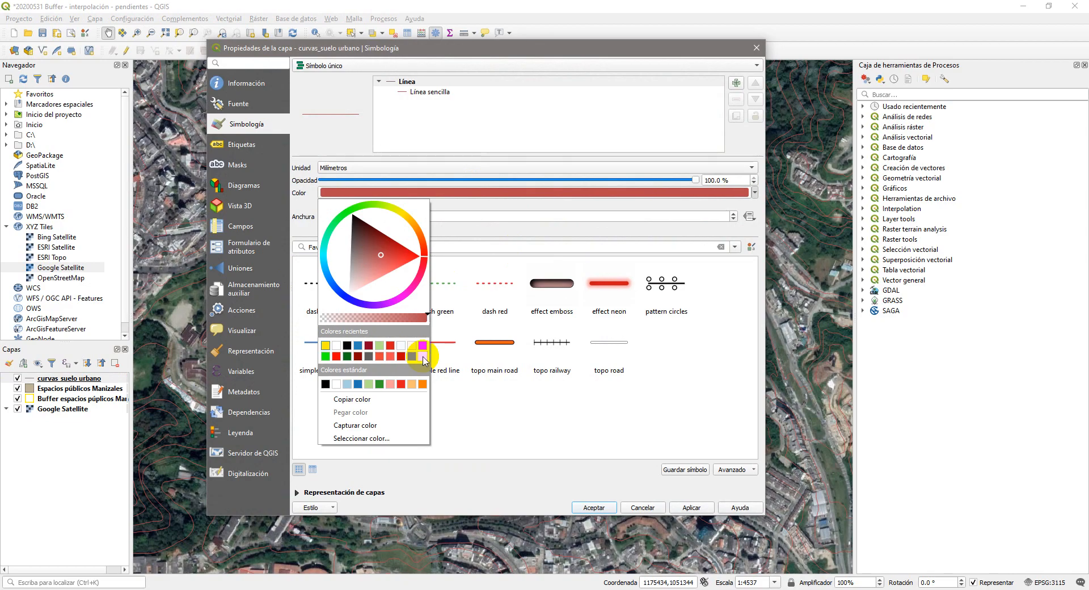
click(423, 356)
click(693, 508)
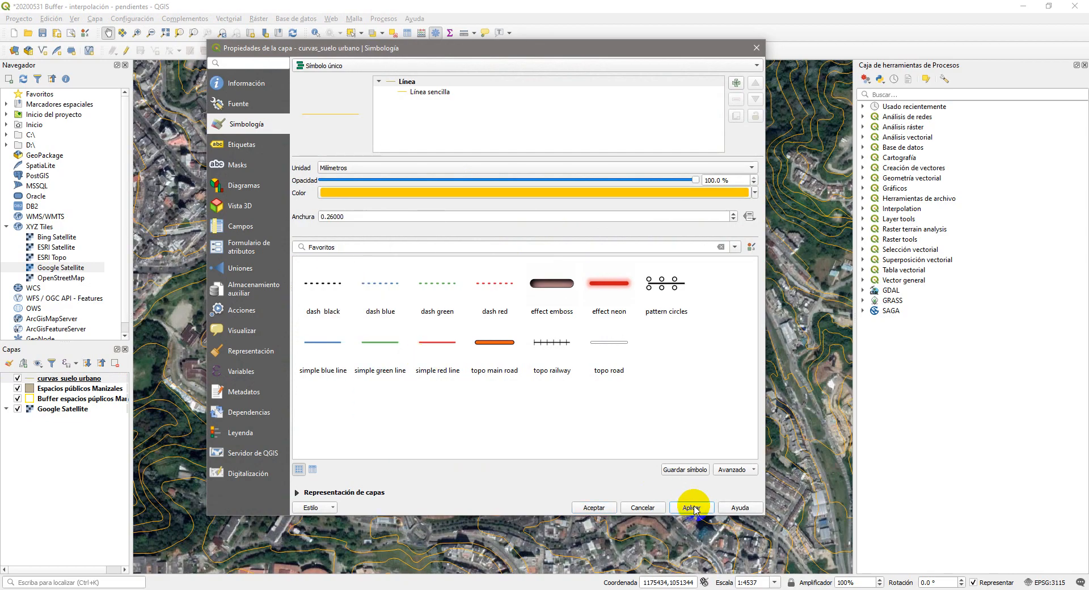
click(594, 507)
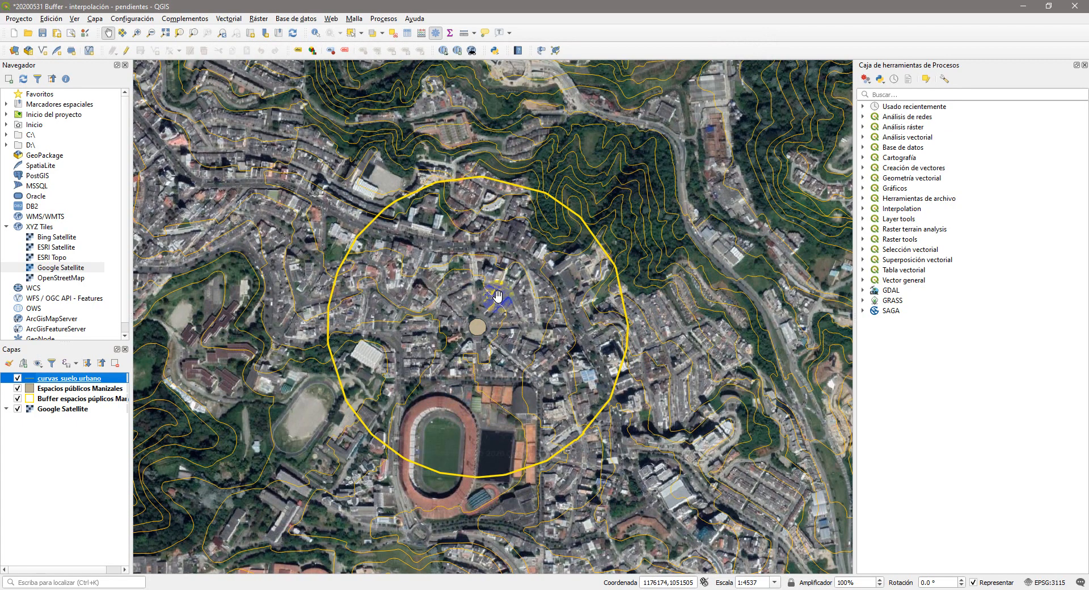
- Examine the contour lines within the yellow buffer circle and across the wooded hillside to its northeast
scroll(497, 295, up, 1)
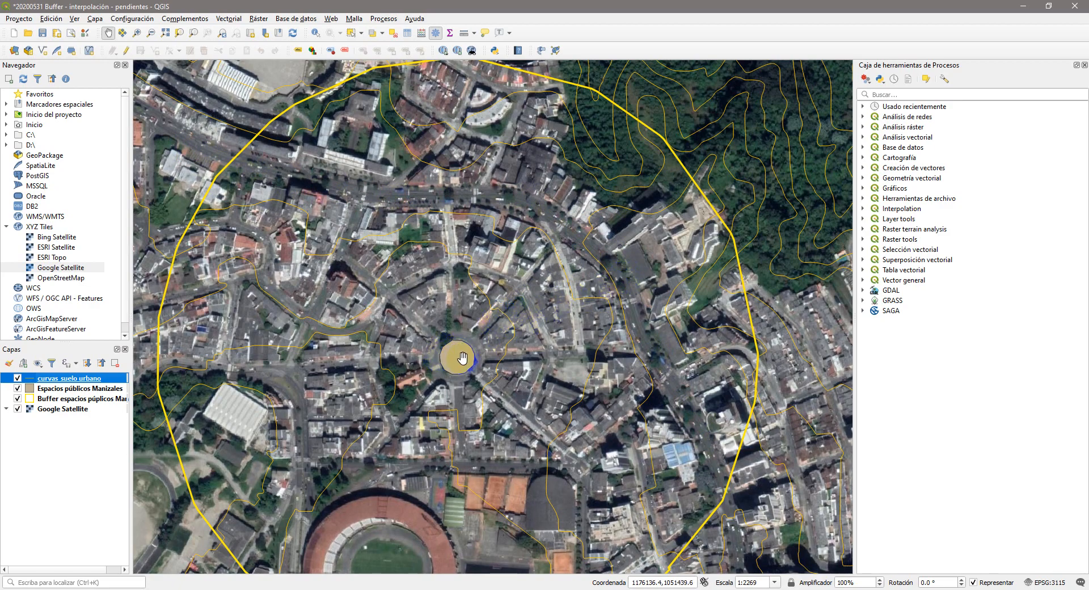
drag(602, 249, 490, 374)
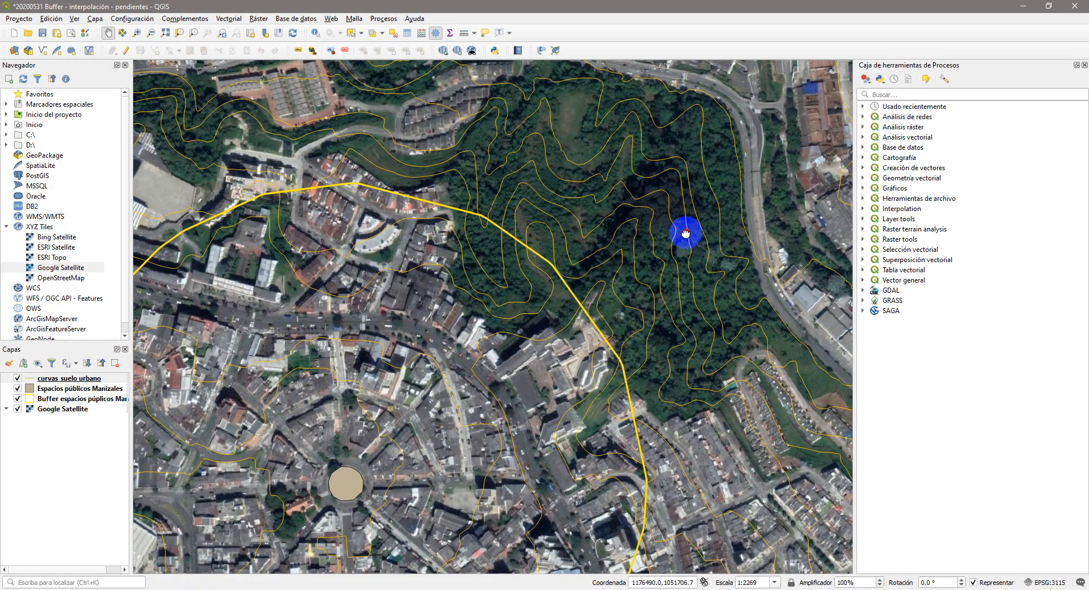
drag(688, 231, 665, 307)
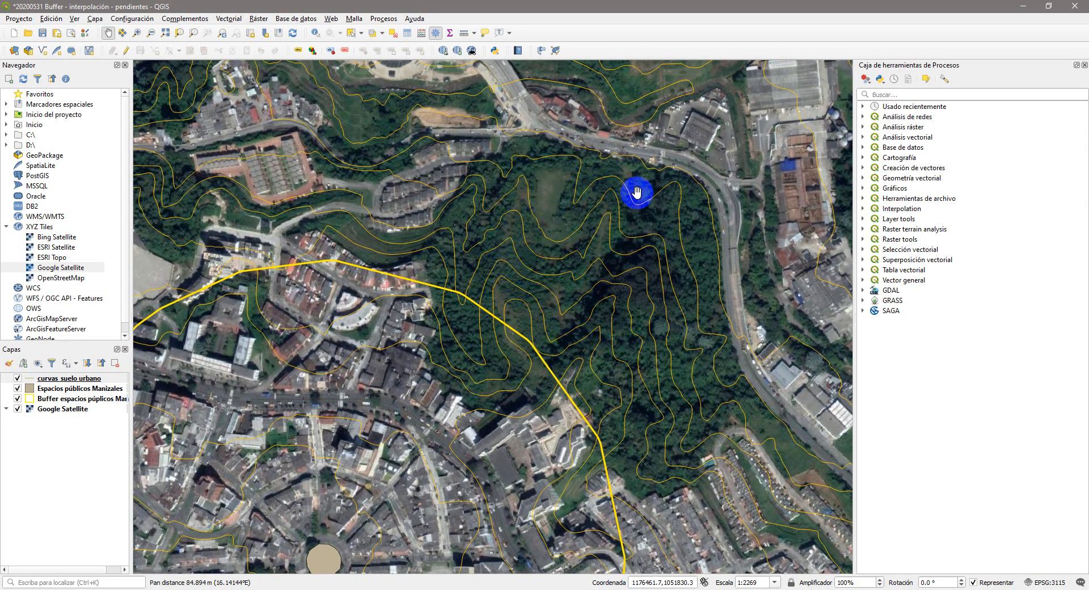
drag(519, 377, 589, 285)
drag(481, 363, 579, 260)
drag(563, 295, 549, 273)
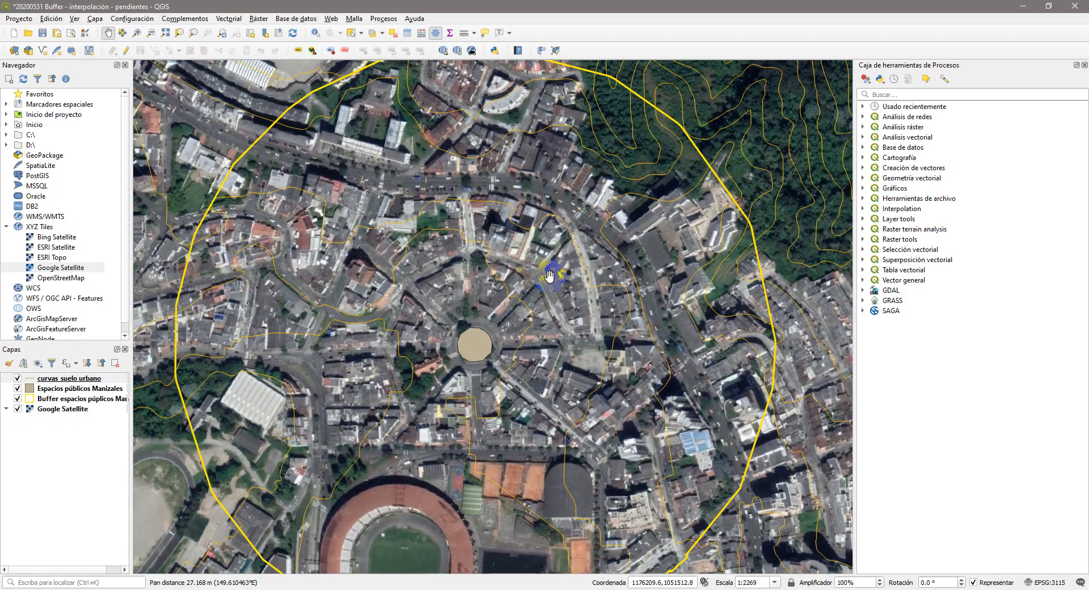
scroll(546, 279, down, 1)
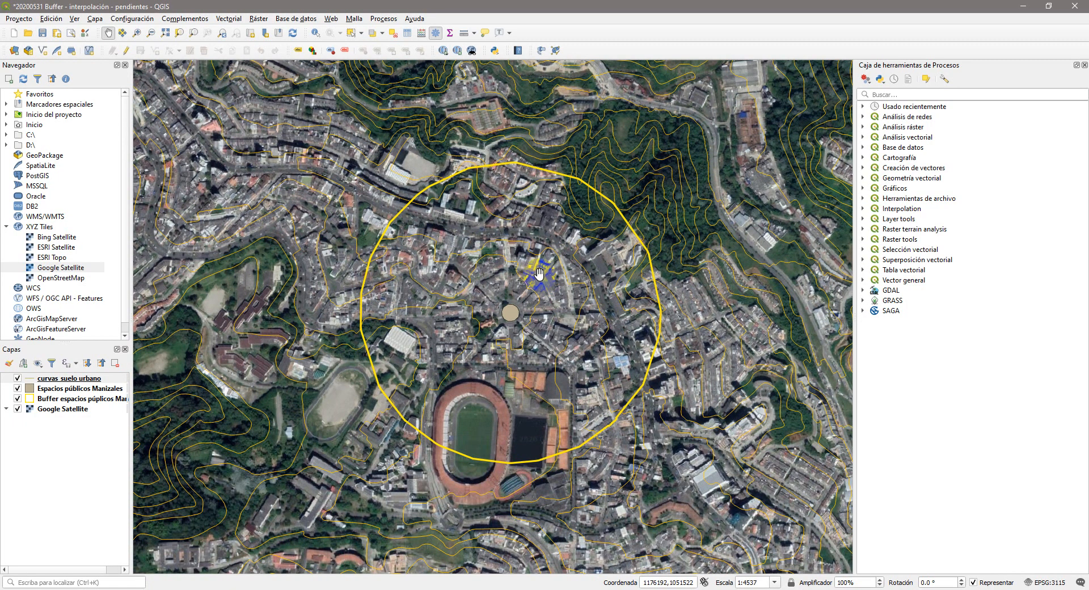
drag(539, 274, 495, 265)
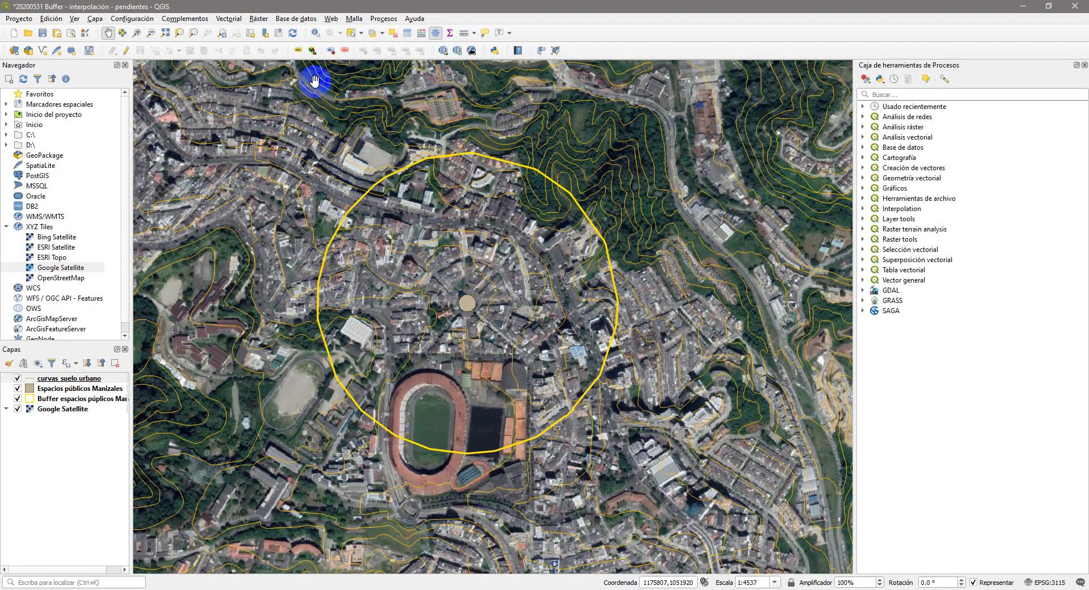
- Identify the curvas_suelo urbano contour just northwest of the stadium and check its TALT elevation attribute
click(316, 33)
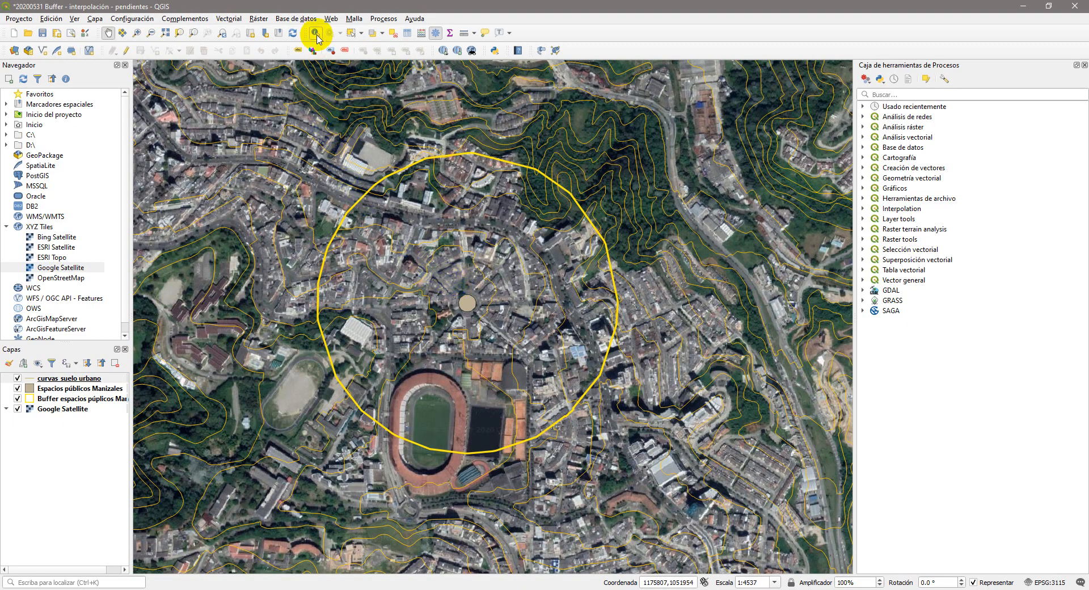
click(63, 379)
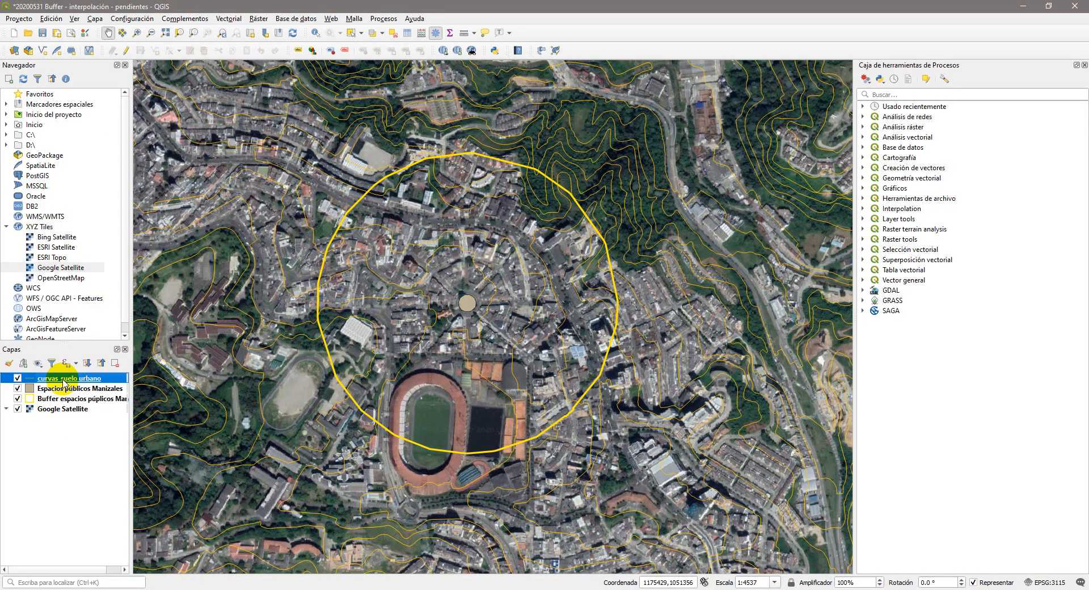
click(315, 34)
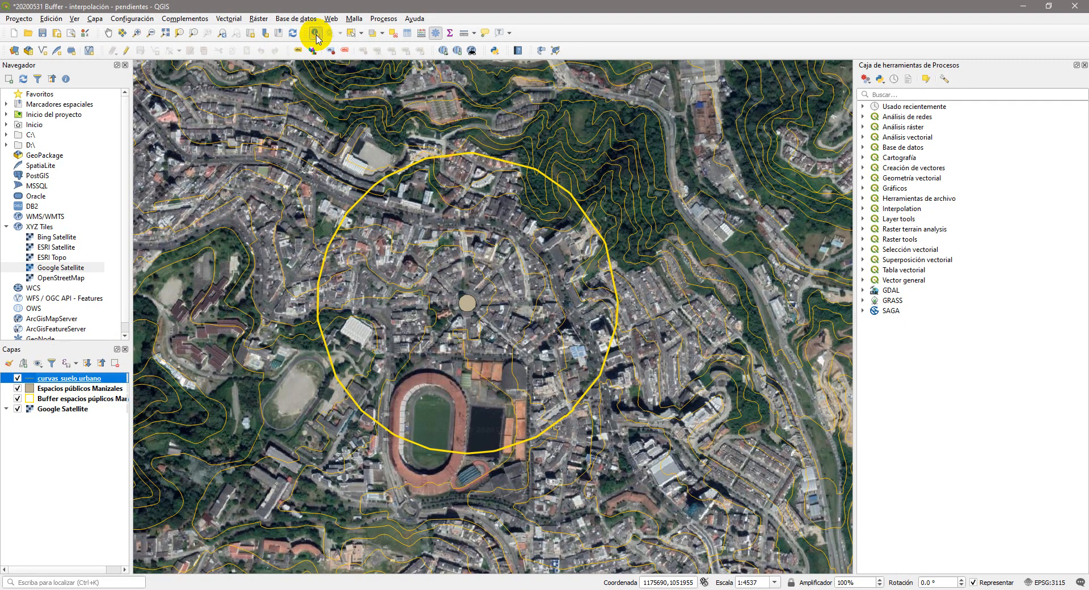
click(396, 384)
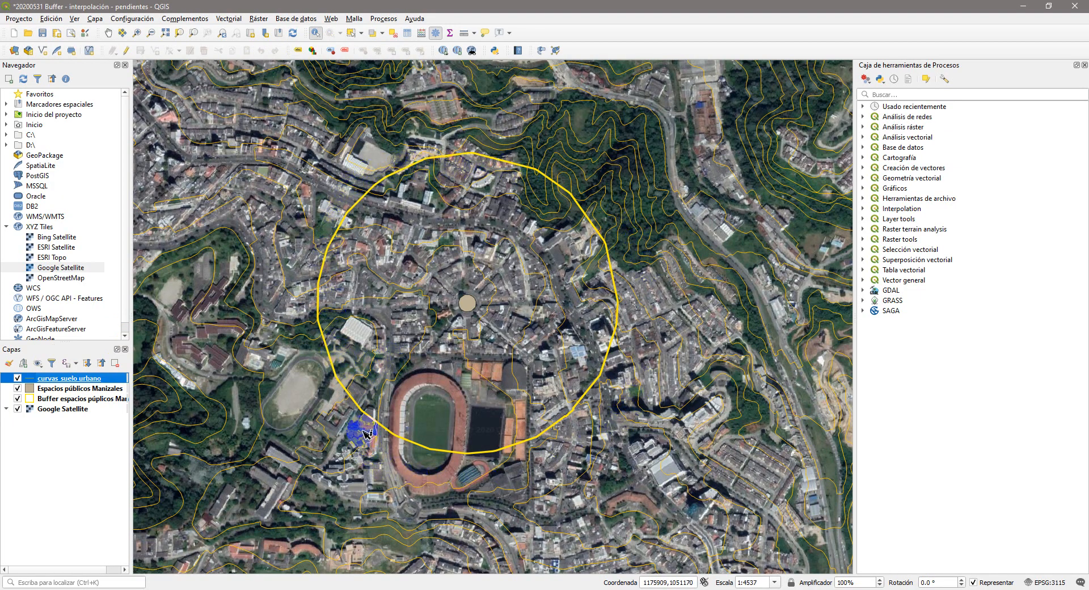
click(366, 379)
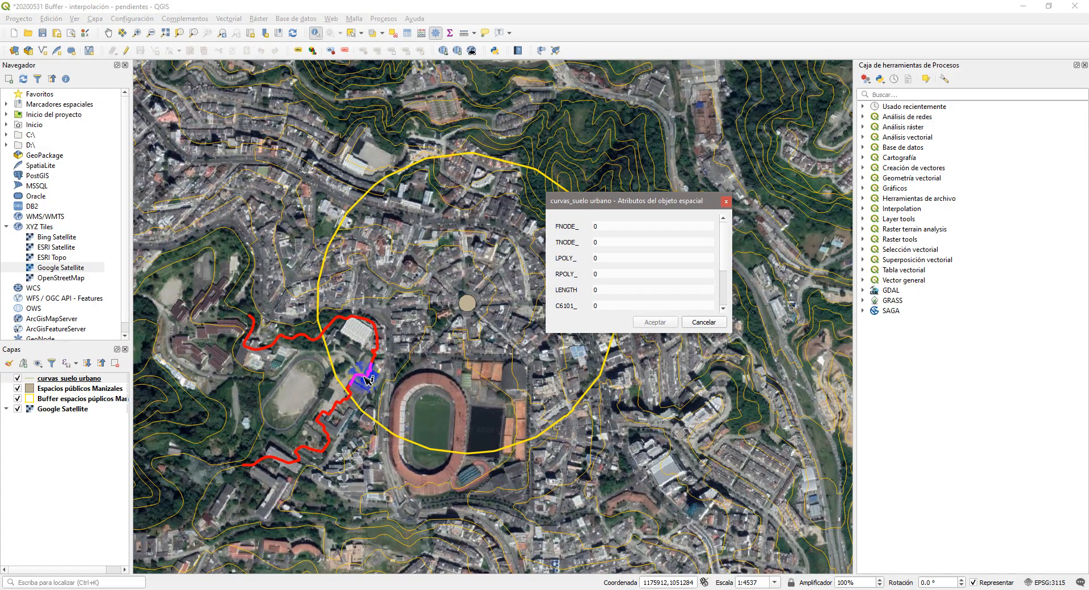
drag(722, 259, 721, 291)
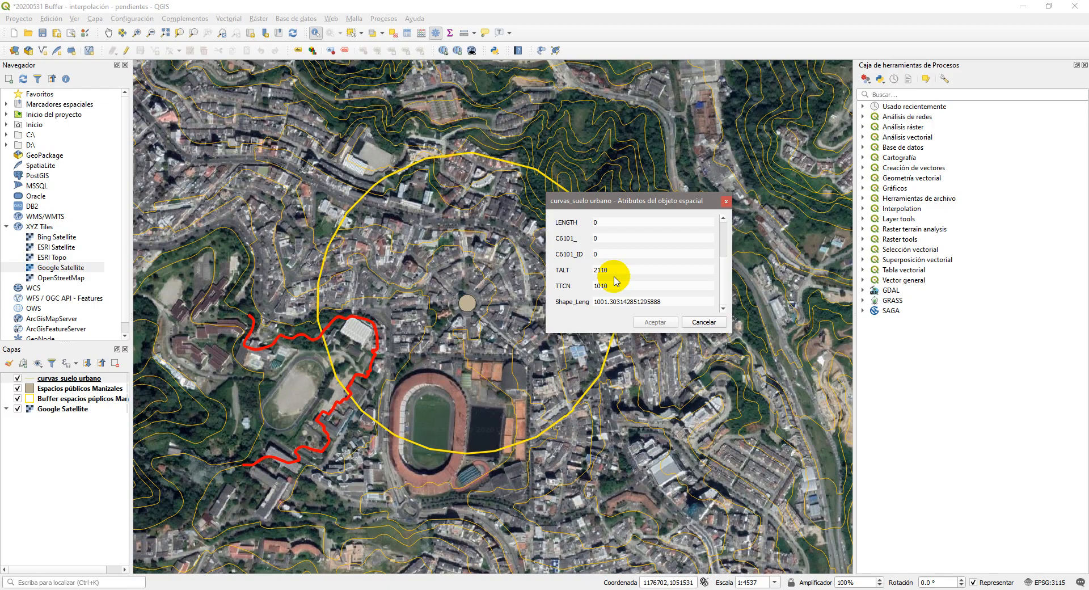
click(705, 323)
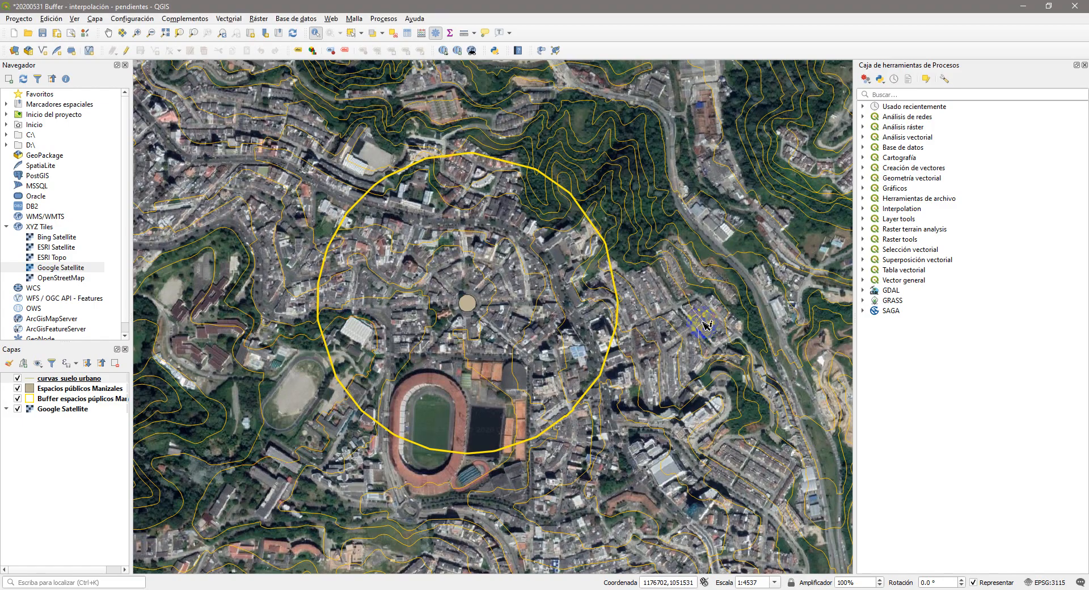
- Identify the contours just west and east of the round plaza and check their elevation attributes
click(427, 296)
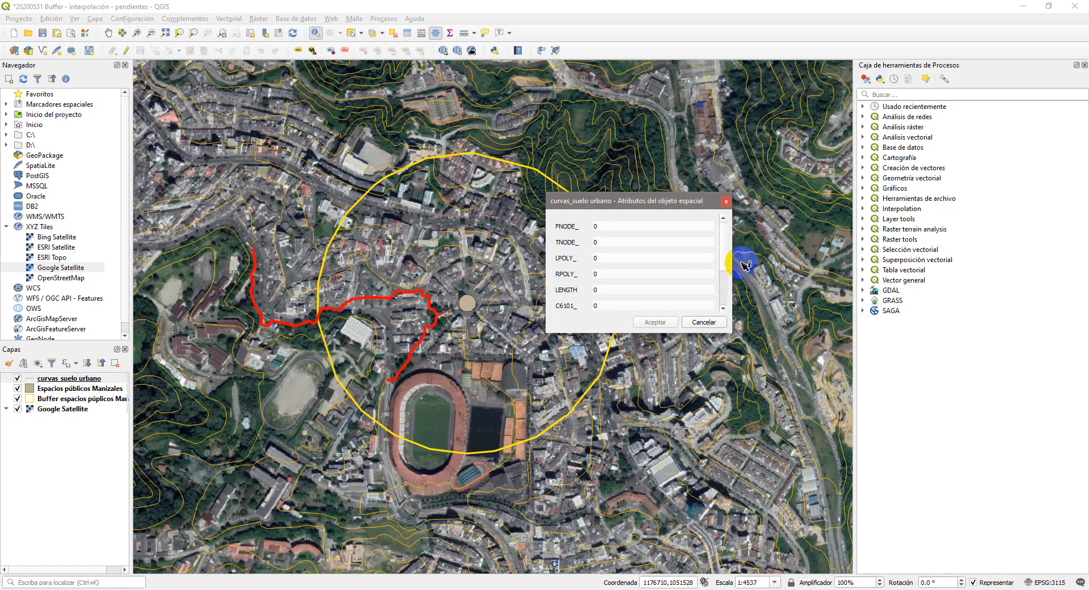
drag(725, 252, 722, 287)
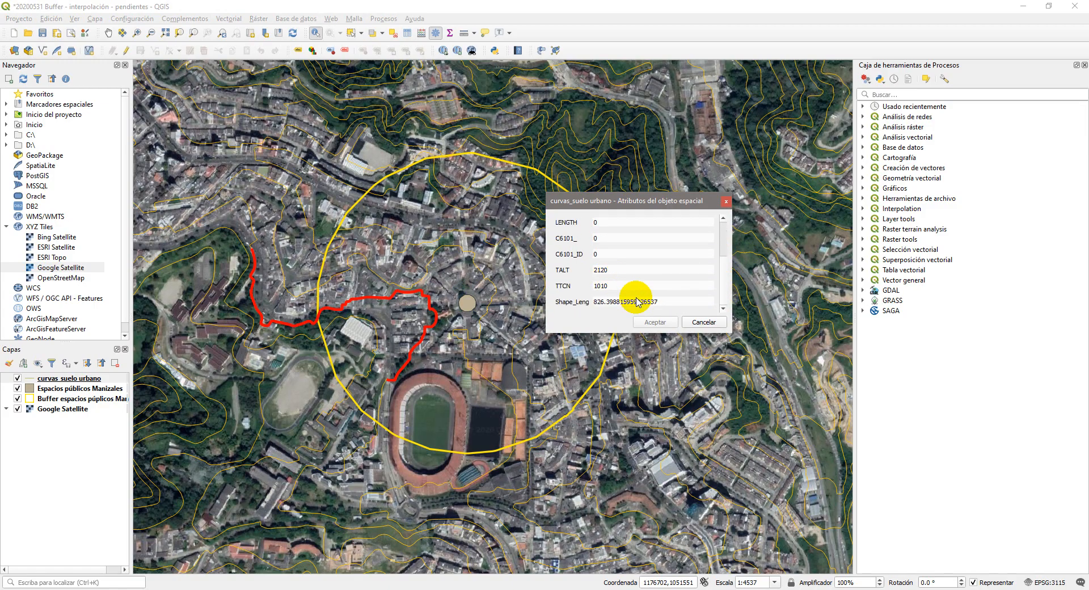
click(703, 322)
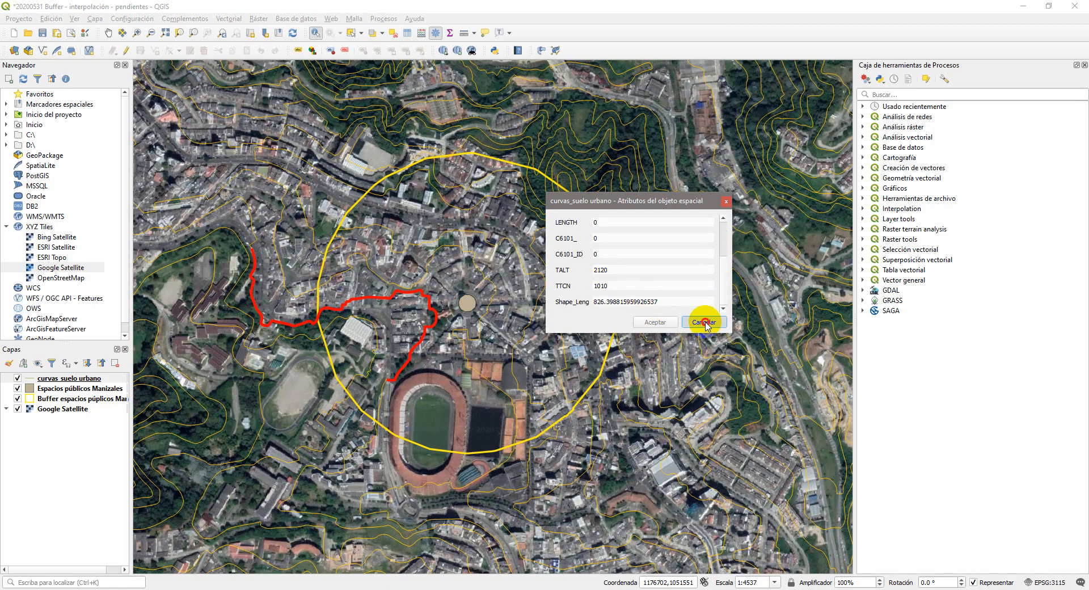
click(493, 281)
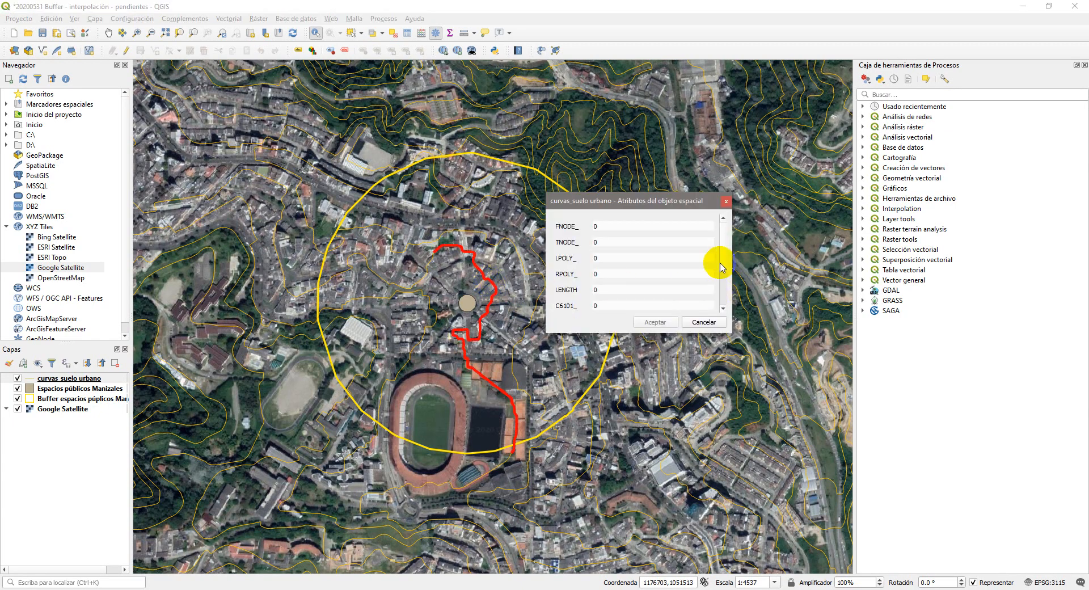
click(723, 285)
click(722, 285)
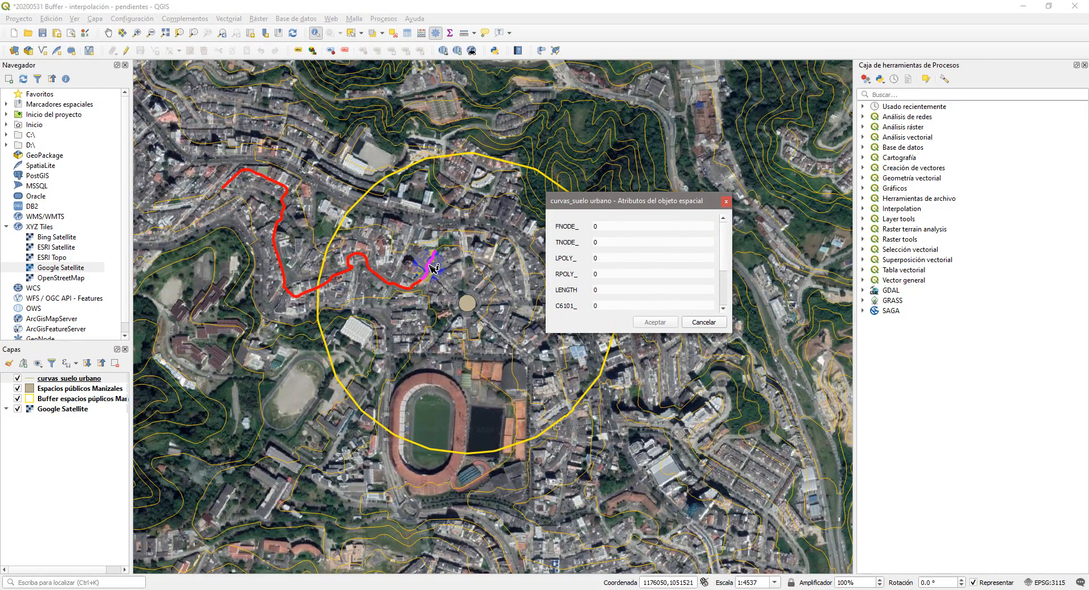
- Check the TALT elevation of the highlighted contour that runs west from just northwest of the round plaza
click(725, 259)
drag(725, 260, 722, 291)
click(706, 323)
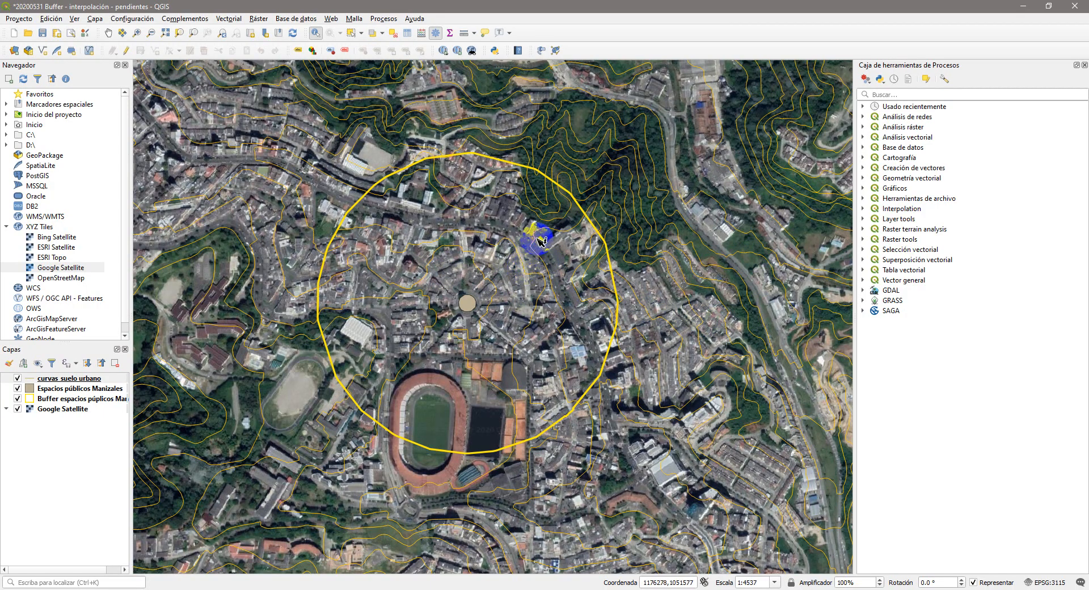
- Identify the curvas_suelo urbano contour northeast of the plaza, inside the buffer circle, and check its TALT elevation
right_click(538, 244)
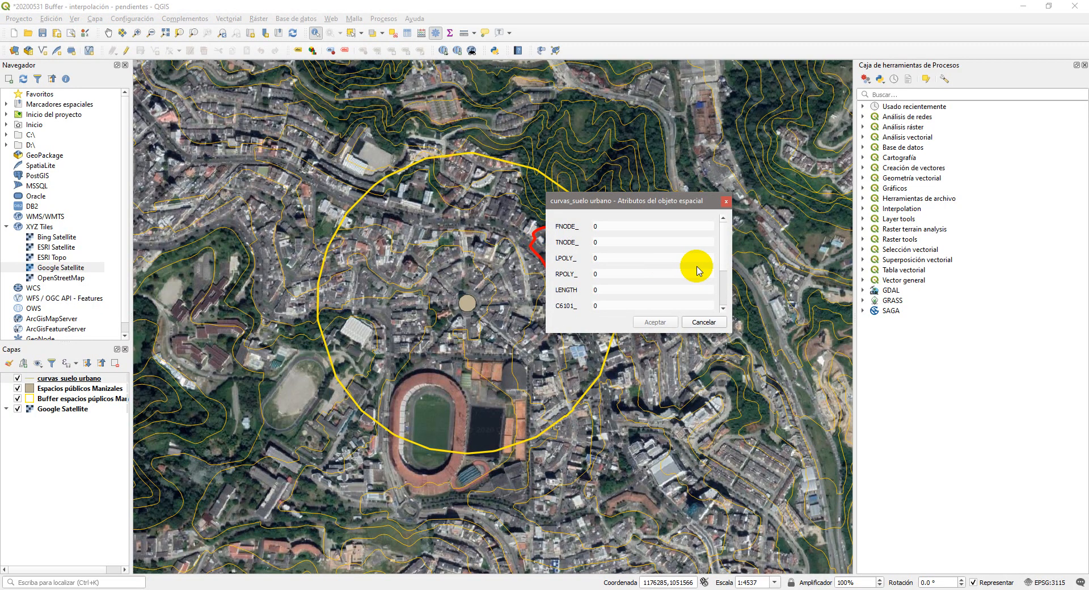
drag(643, 203, 725, 187)
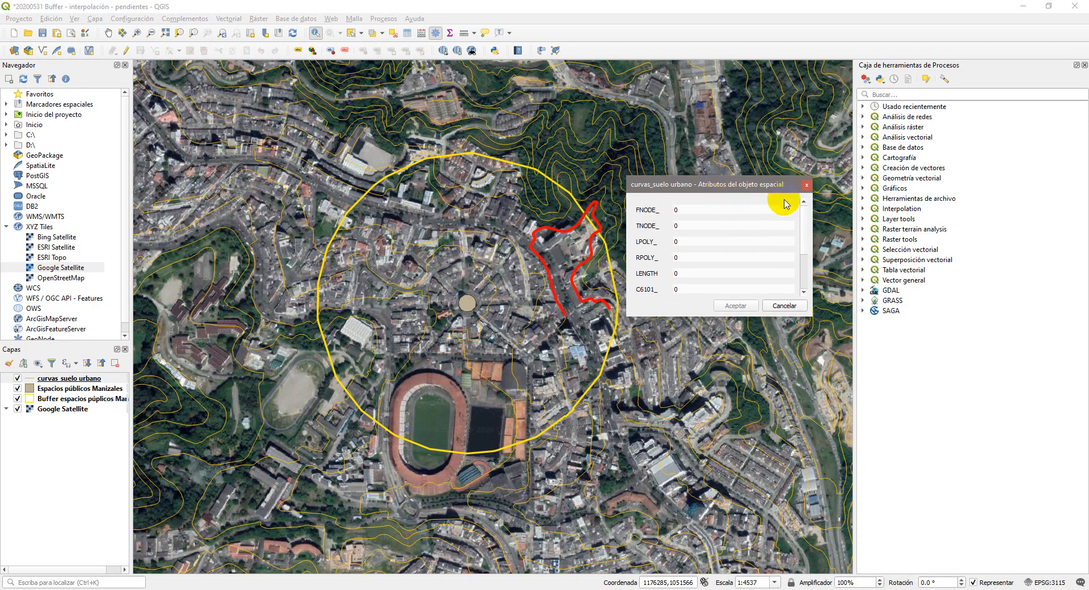
click(807, 253)
scroll(806, 255, down, 2)
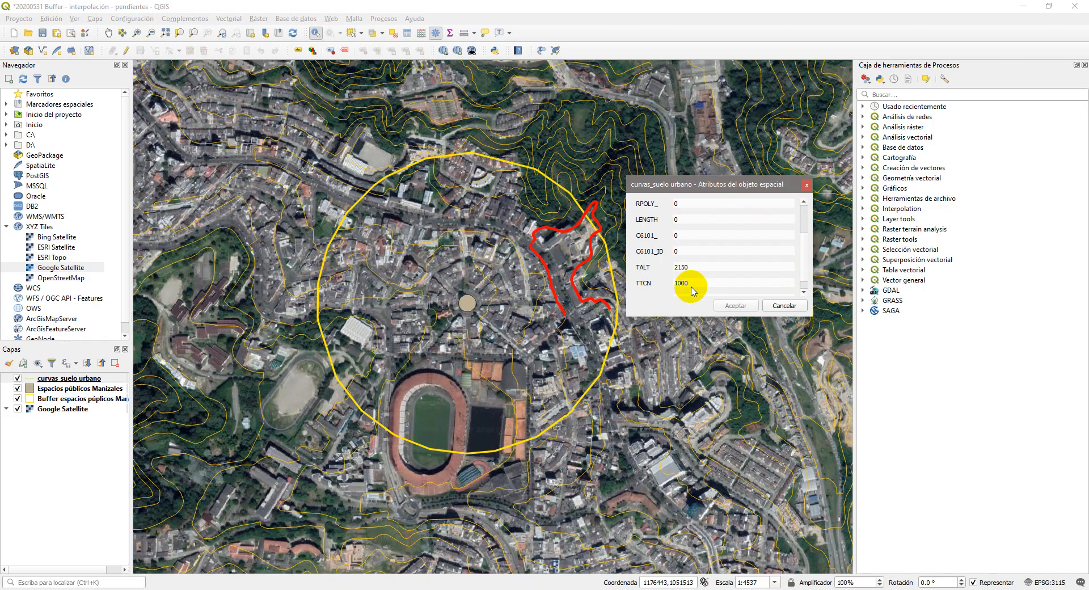
click(782, 305)
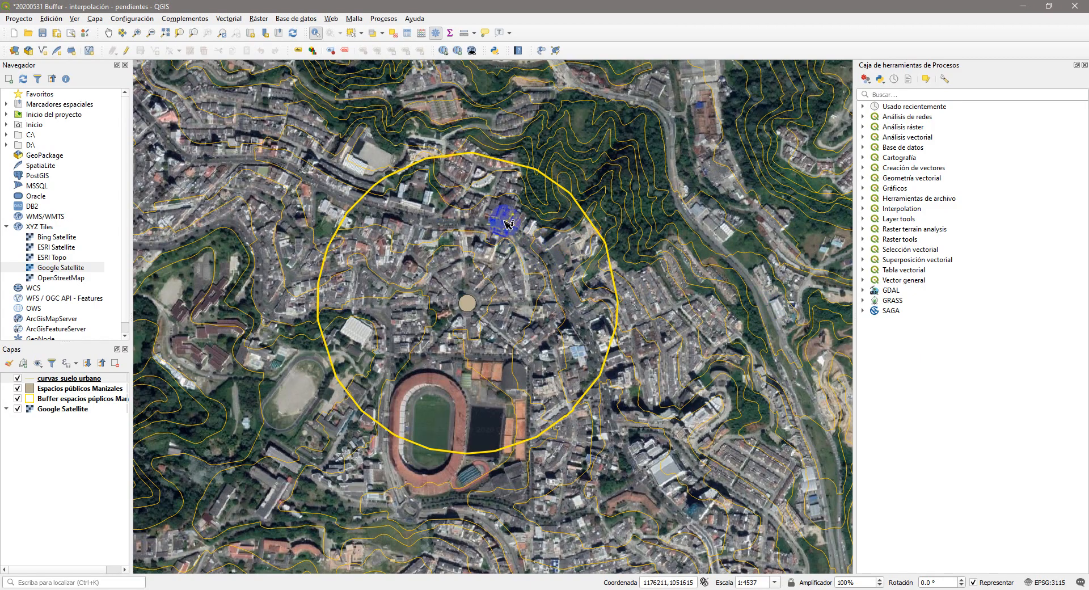
- Identify the contour along the buffer circle's northeastern edge beside the wooded hillside, check its TALT elevation, and return to map panning
right_click(521, 198)
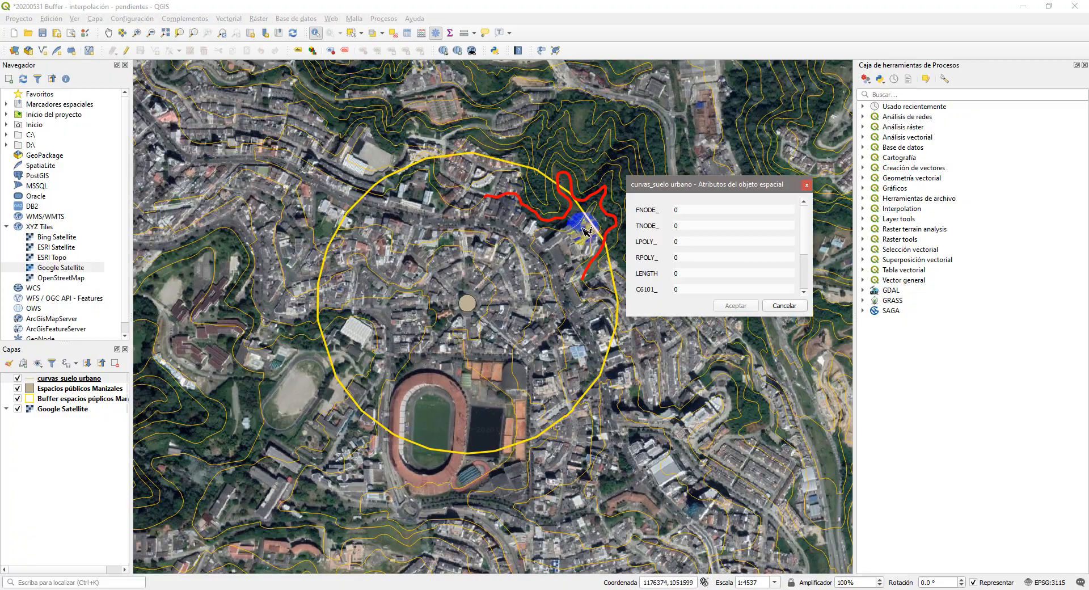
click(804, 254)
drag(804, 252, 803, 276)
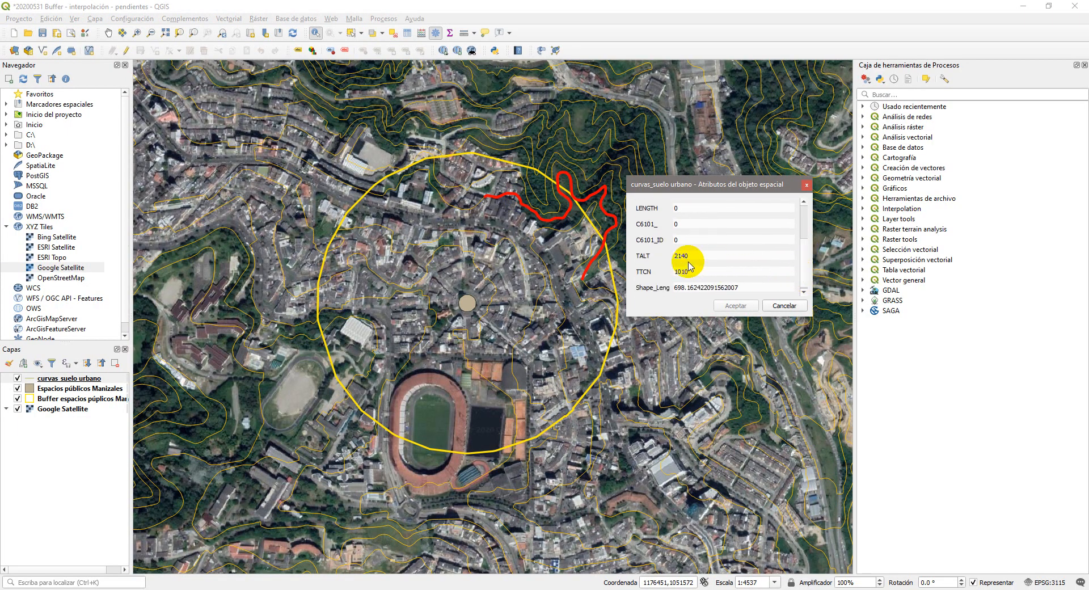
click(783, 306)
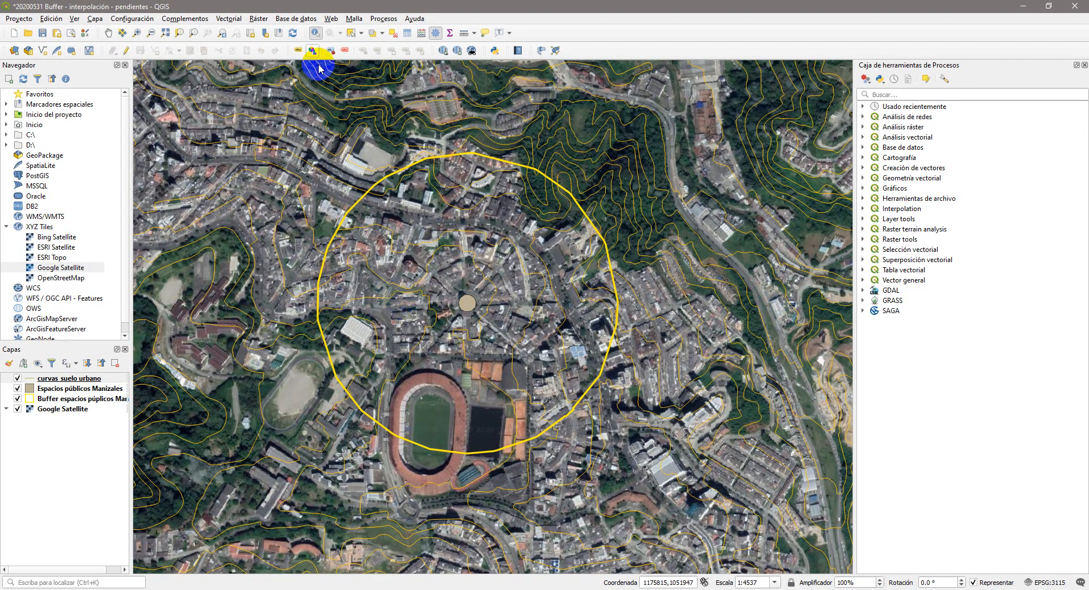
click(108, 32)
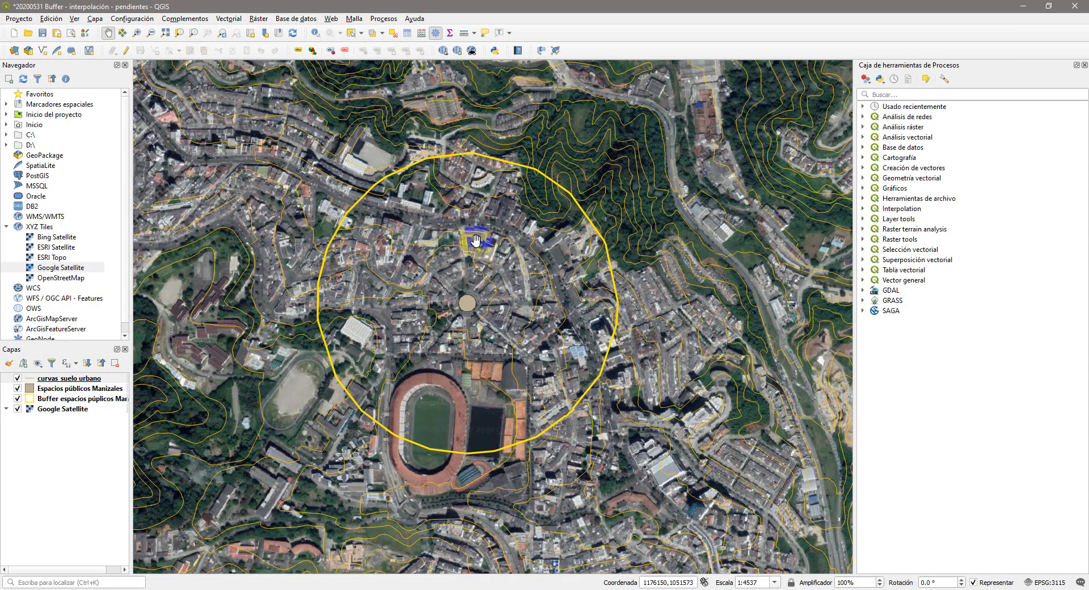
click(489, 434)
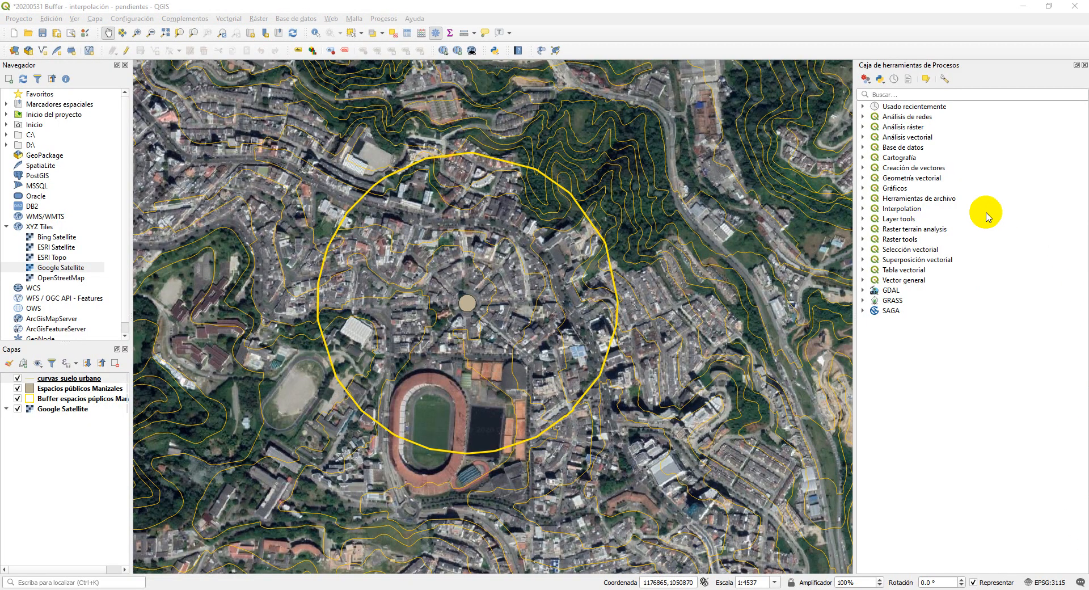
click(861, 209)
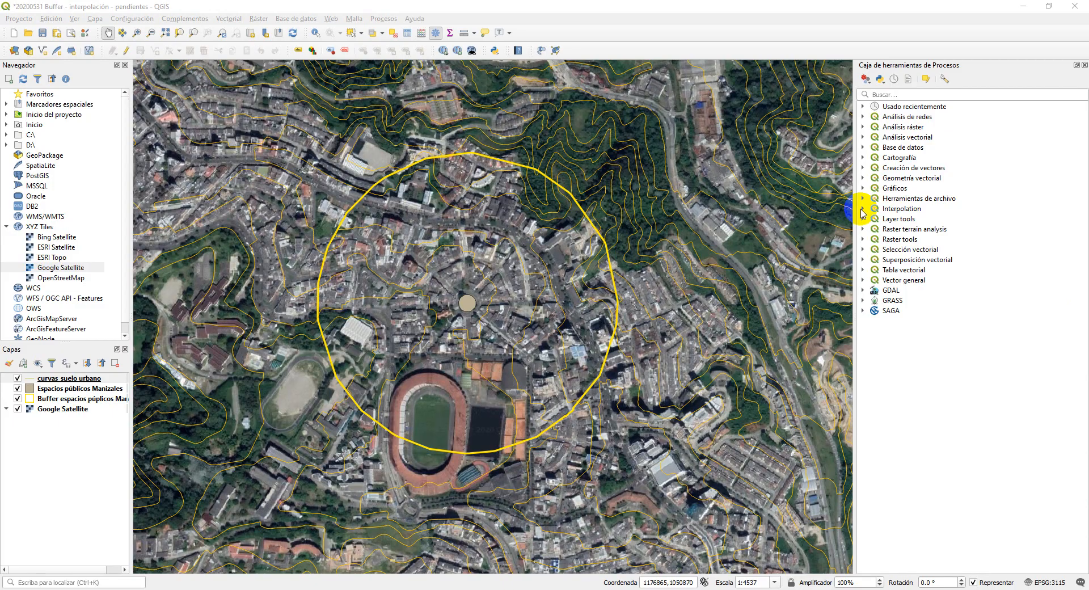
click(381, 8)
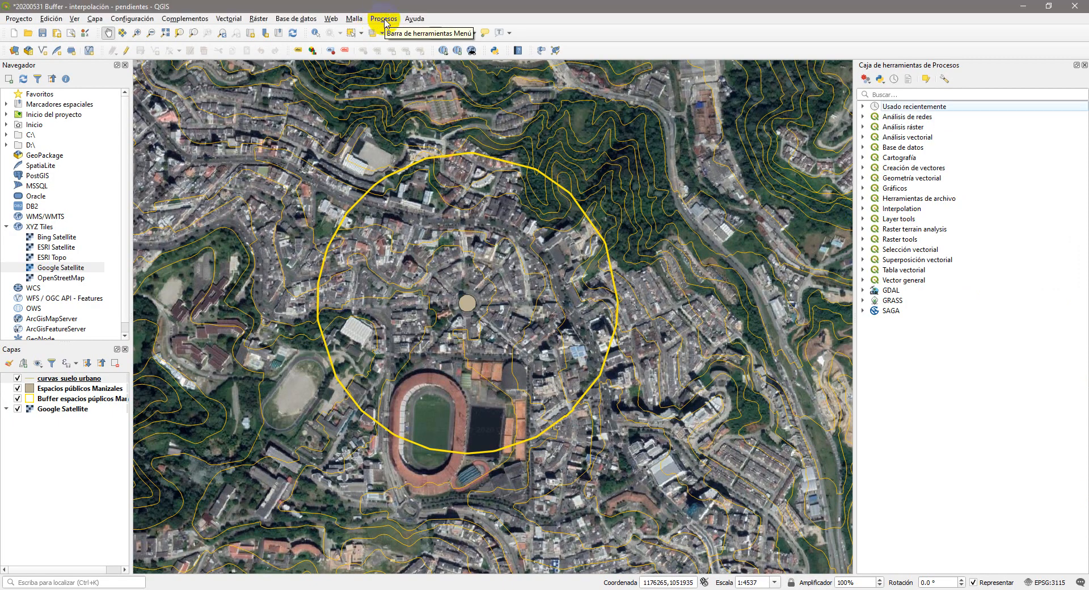
click(384, 19)
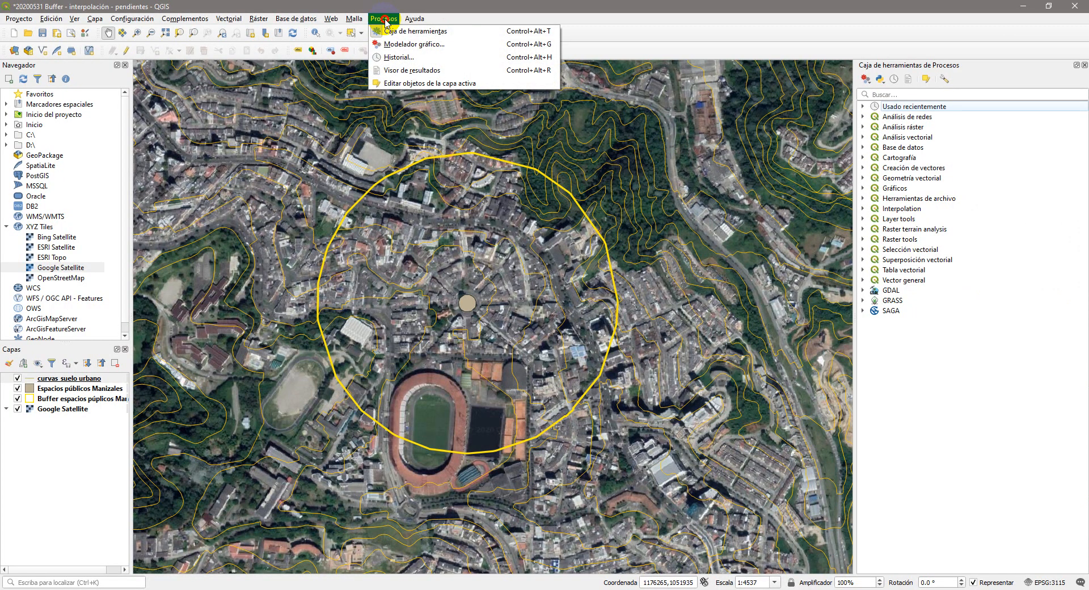
mouse_move(358, 23)
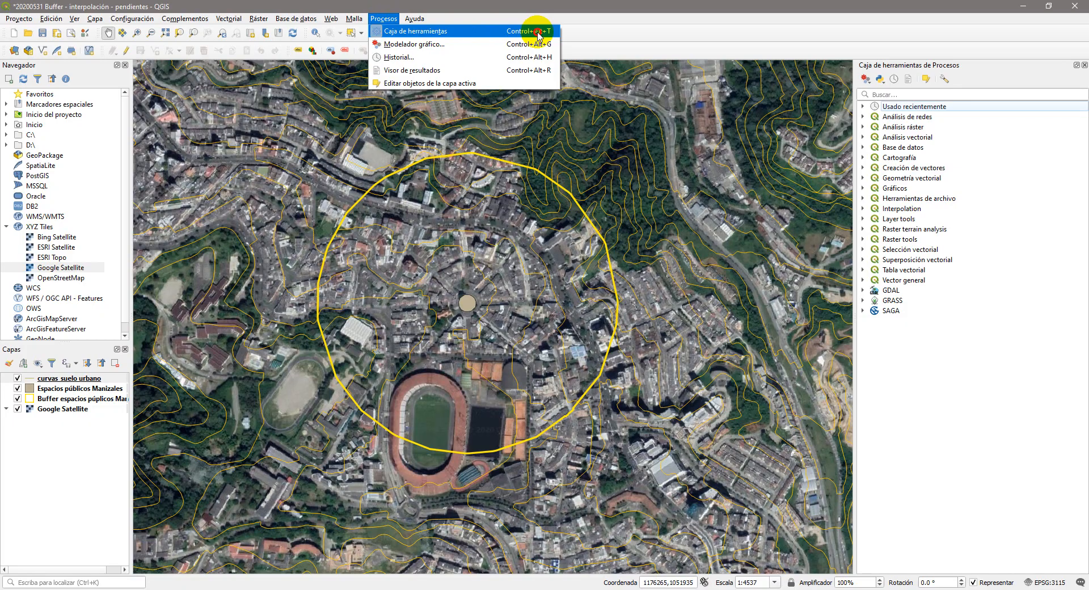
click(397, 17)
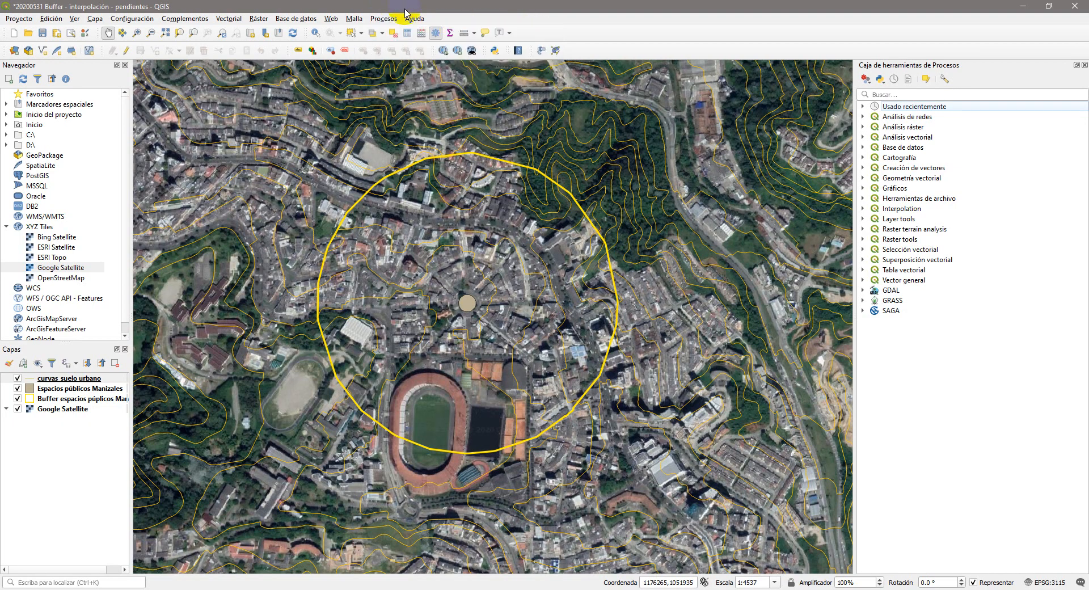
- Open the Interpolación TIN tool from the Interpolation group and look over its parameters and log pages
click(863, 208)
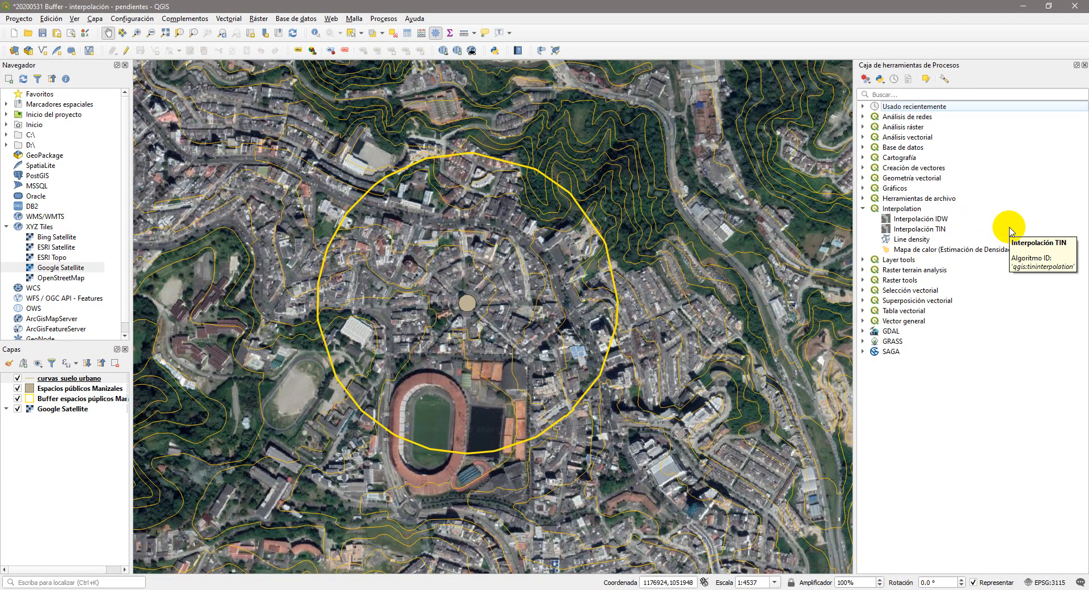
click(920, 229)
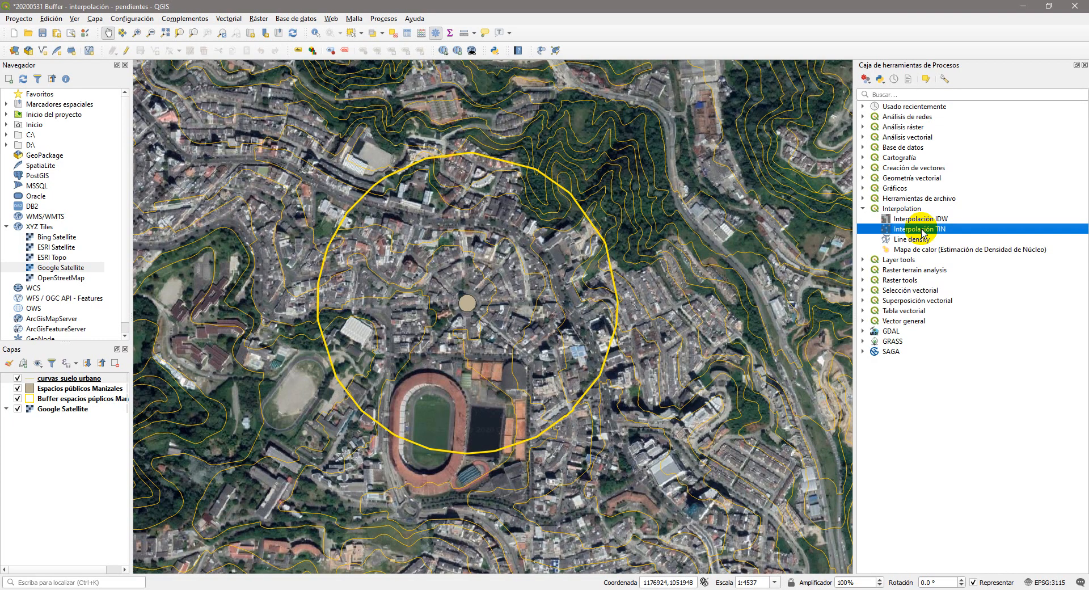
double_click(920, 229)
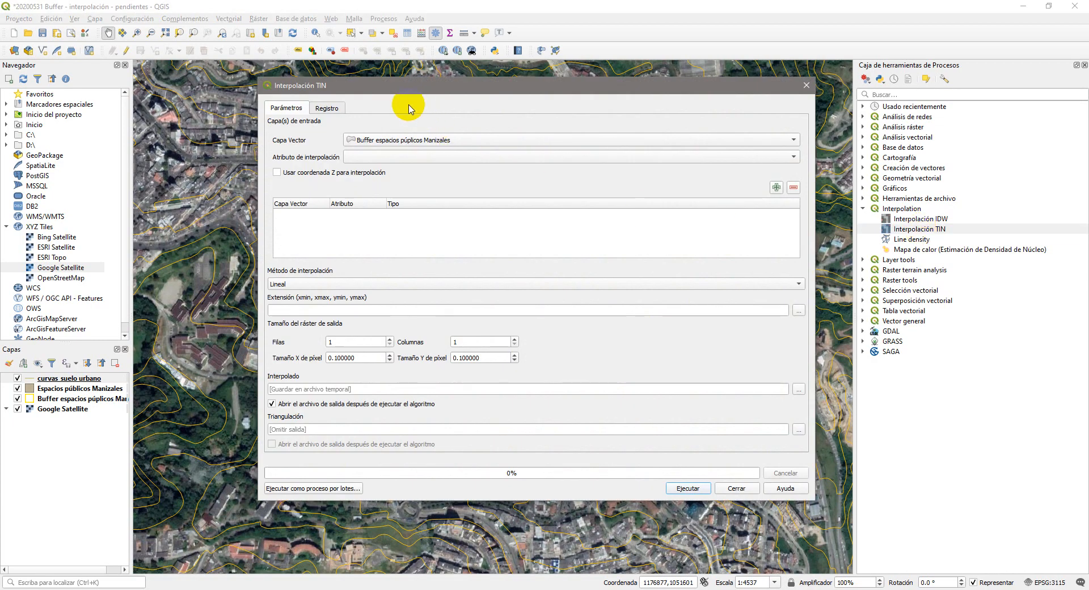
drag(396, 89, 372, 92)
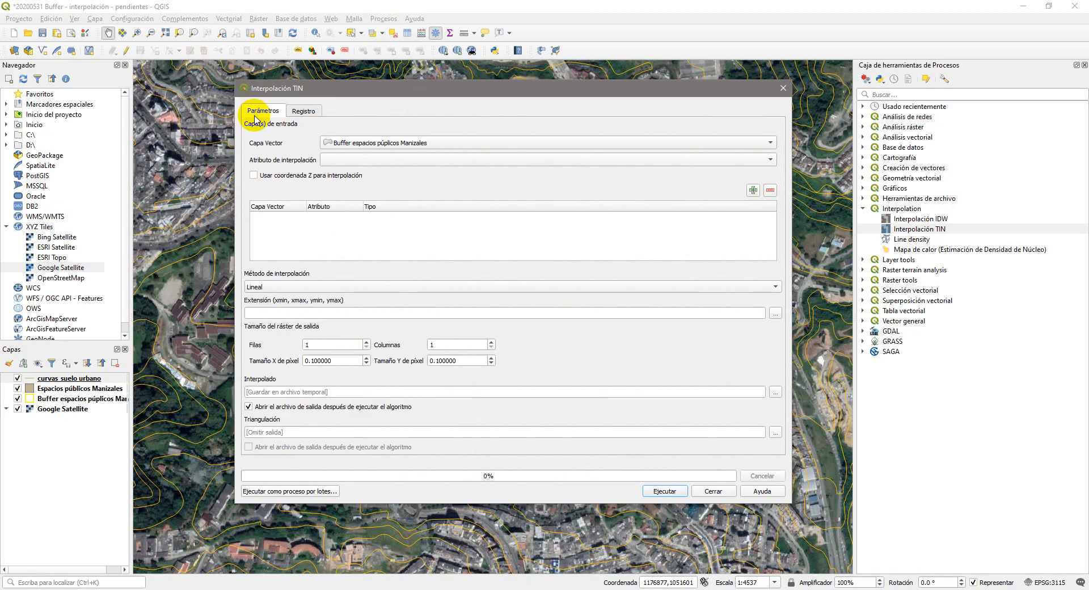
click(300, 112)
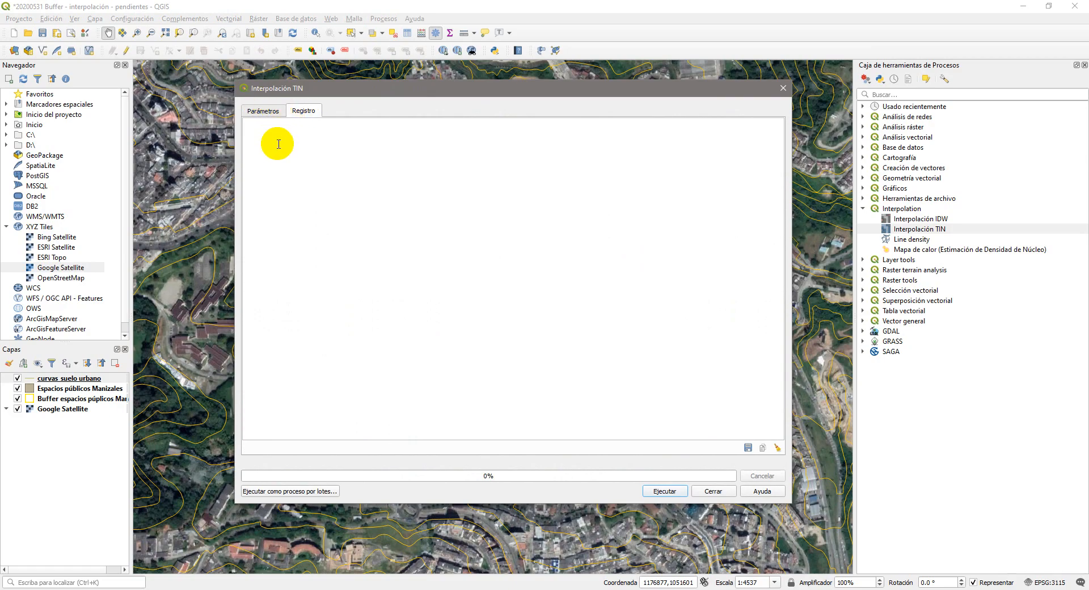
click(263, 113)
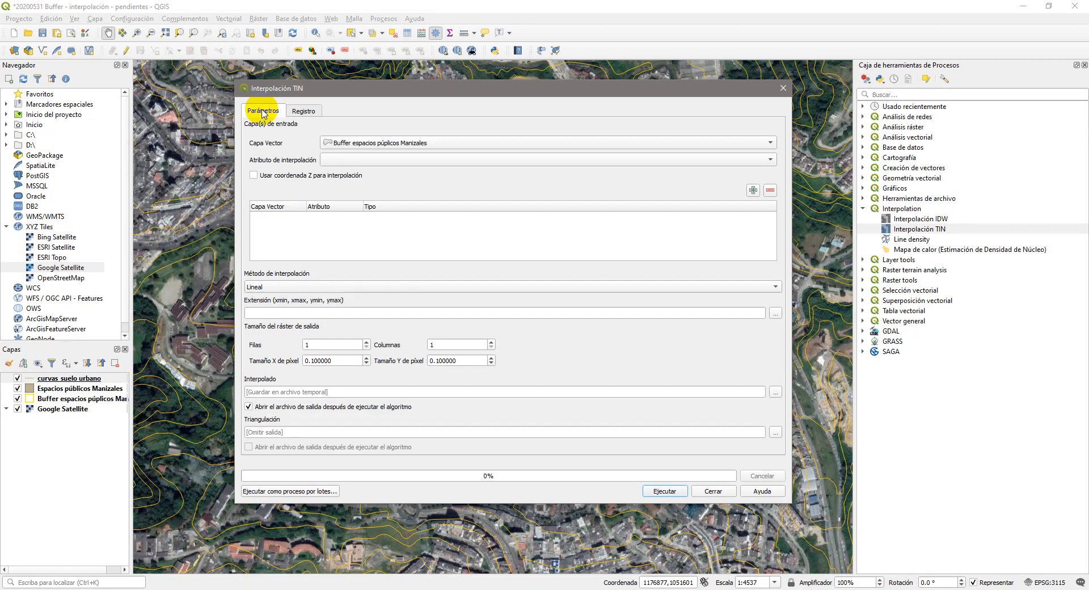
- Add the curvas_suelo urbano layer as the TIN interpolation input, with TALT as its interpolation attribute
click(771, 144)
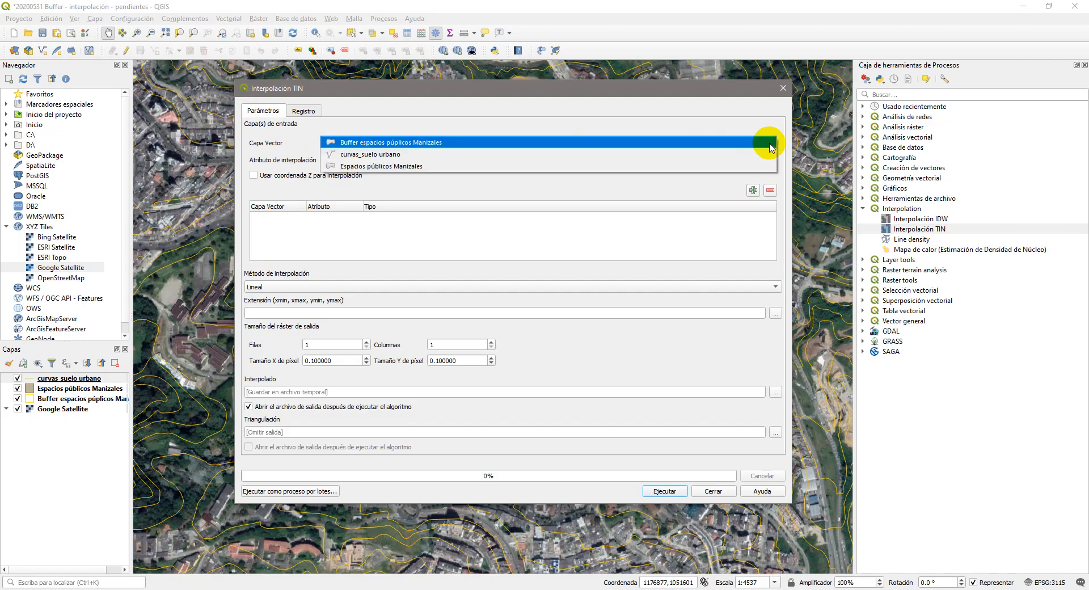
click(392, 156)
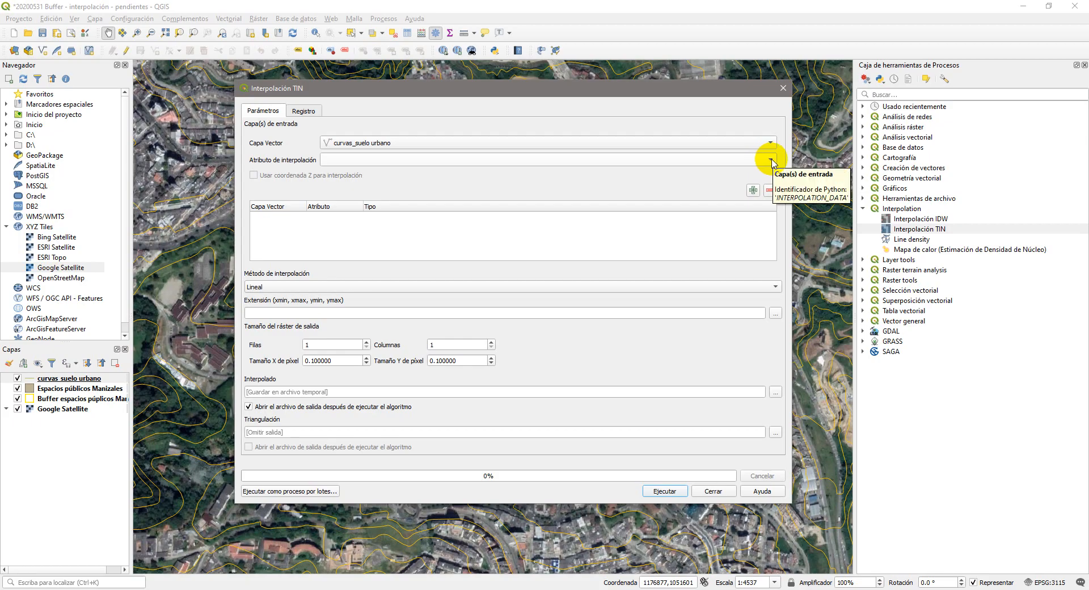
click(771, 162)
click(771, 161)
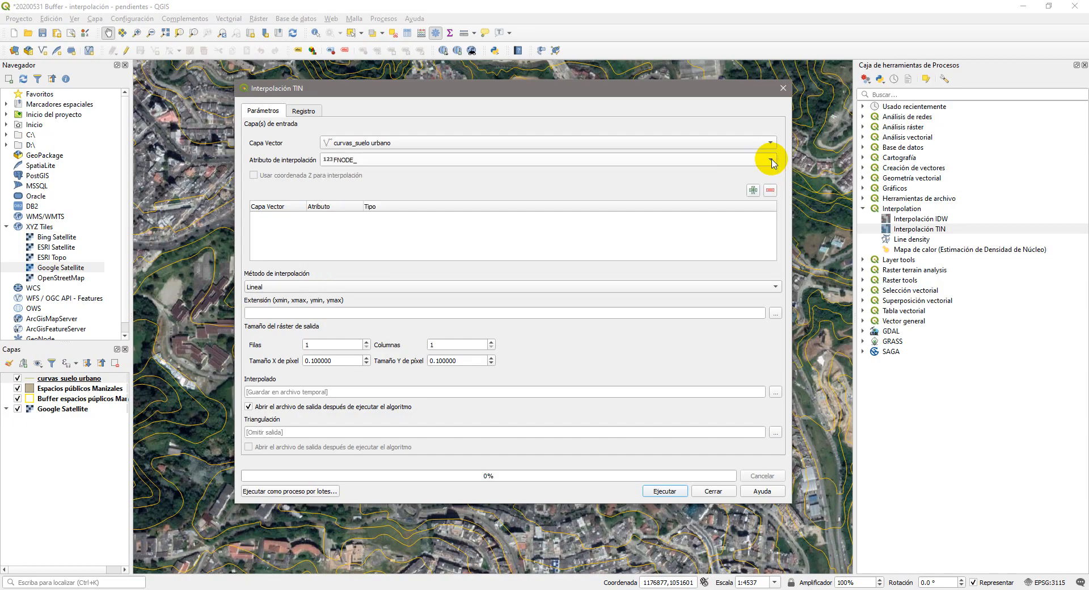
click(772, 161)
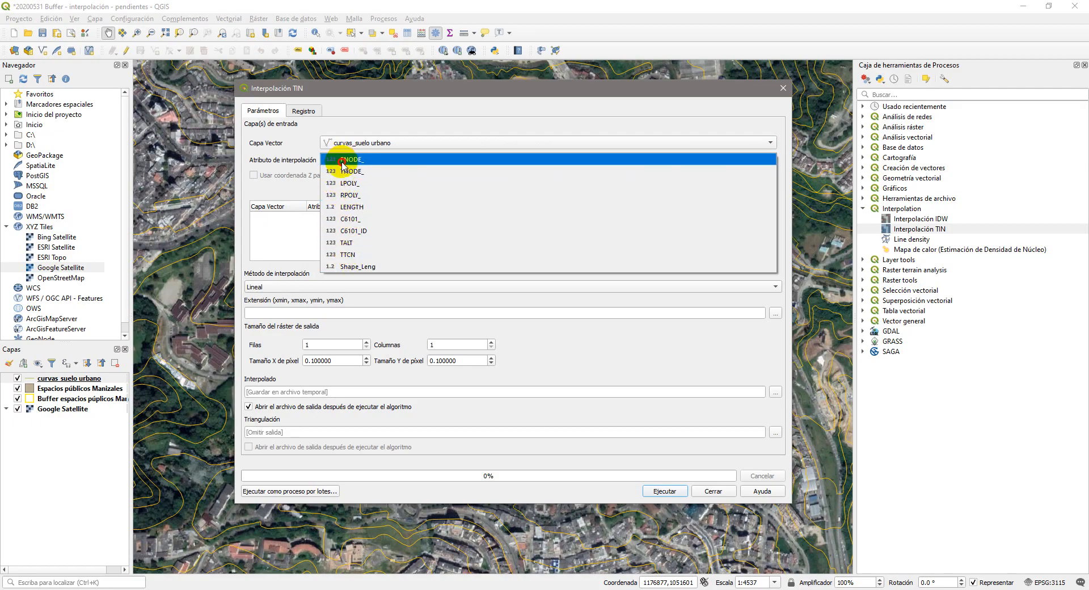
click(351, 246)
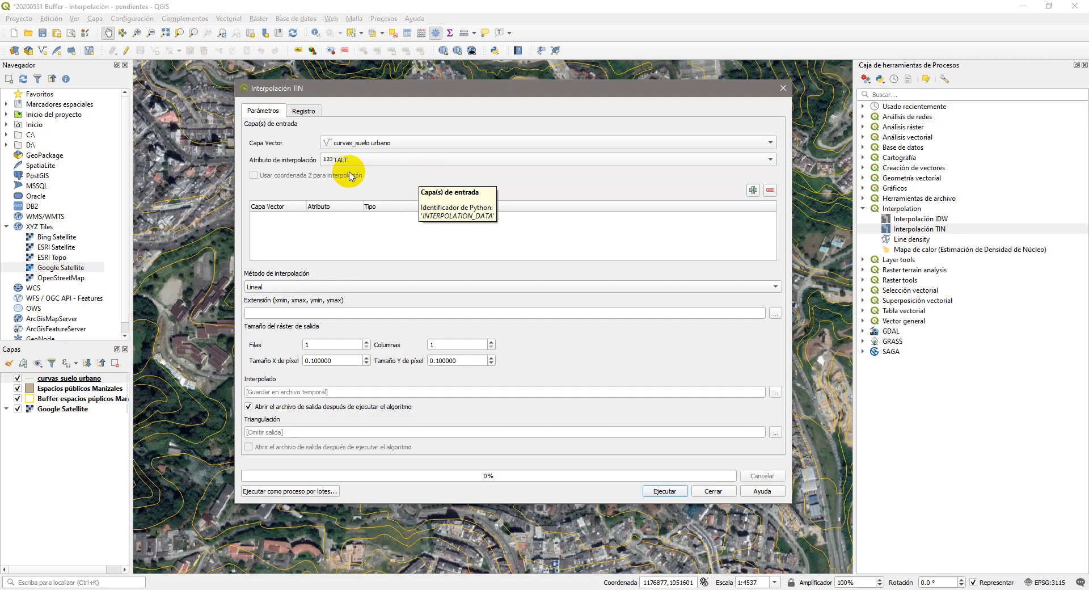
click(754, 190)
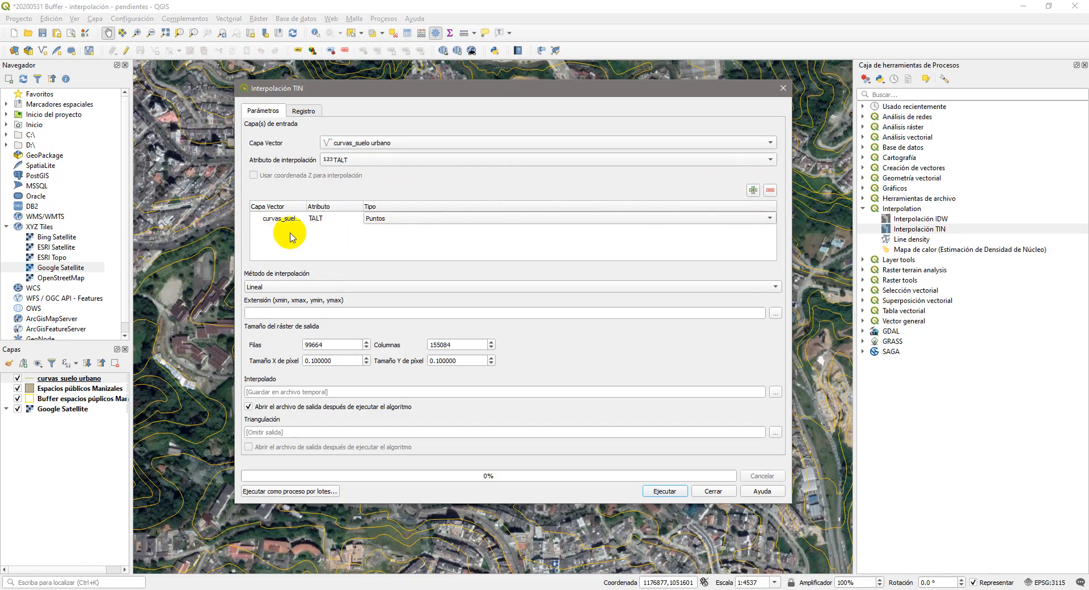
- Choose Puntos as the input type for the contour layer and Lineal as the interpolation method
drag(307, 204, 341, 205)
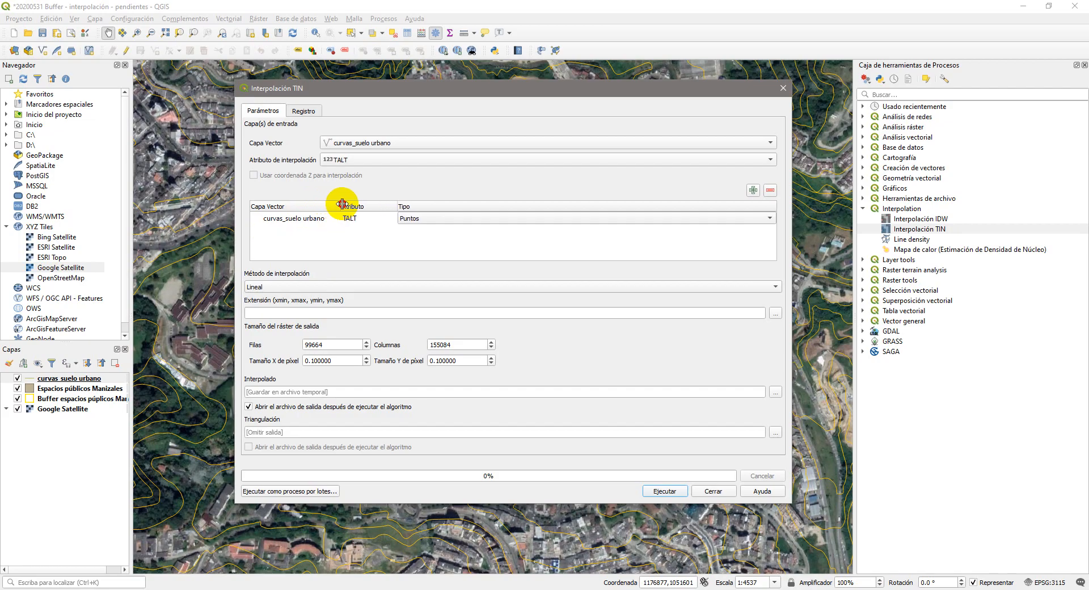
click(770, 221)
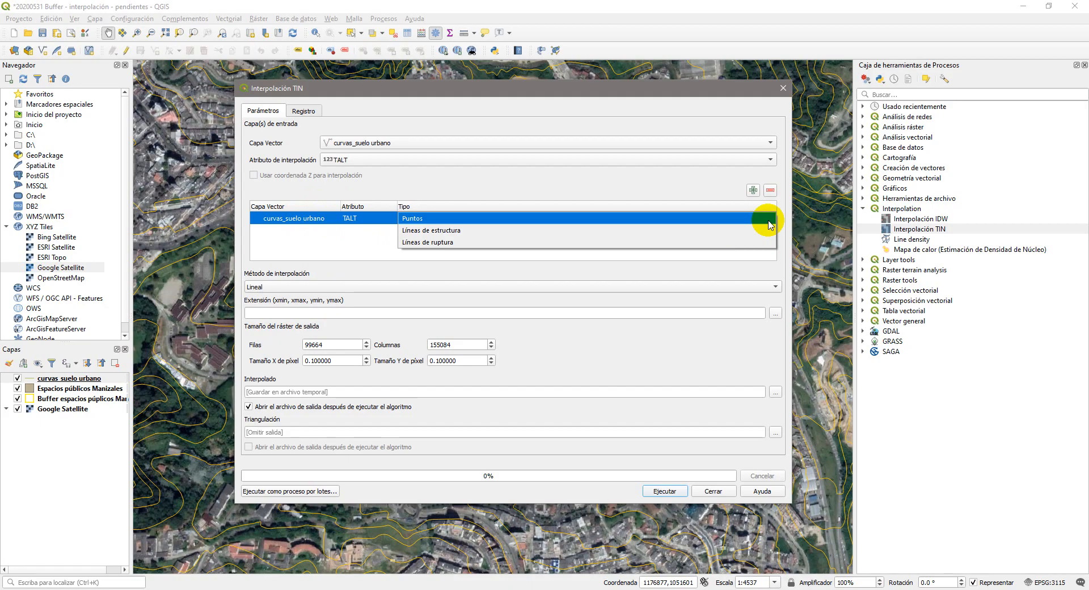
click(418, 220)
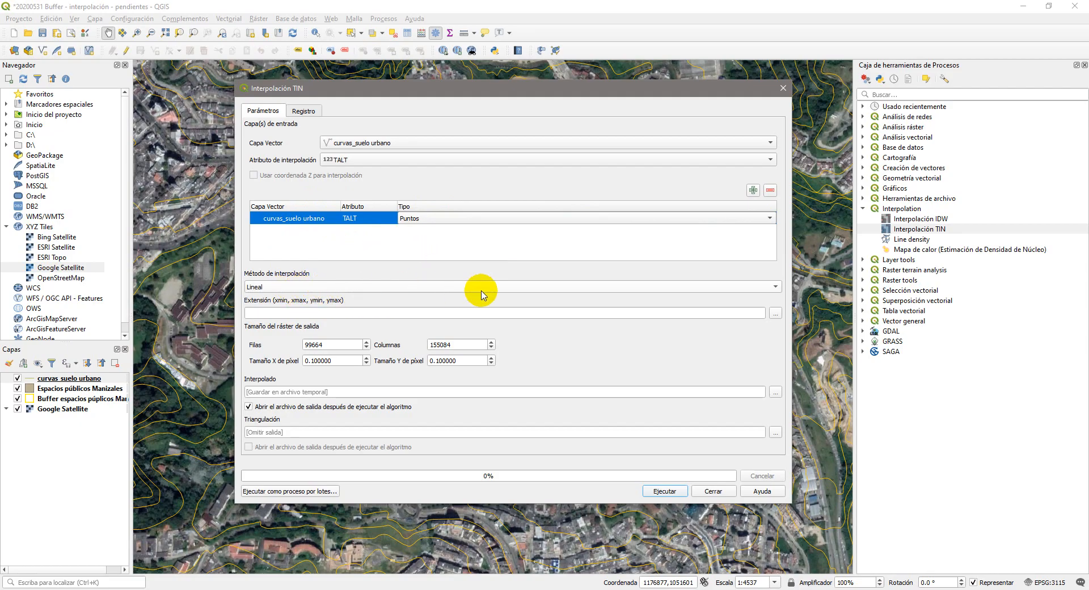
click(774, 289)
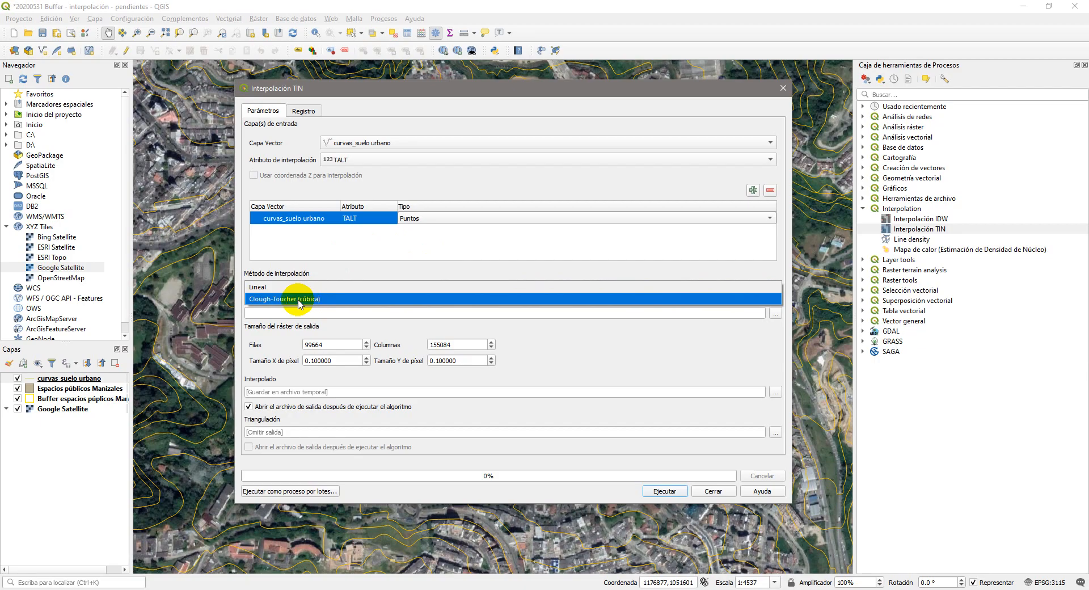
click(268, 287)
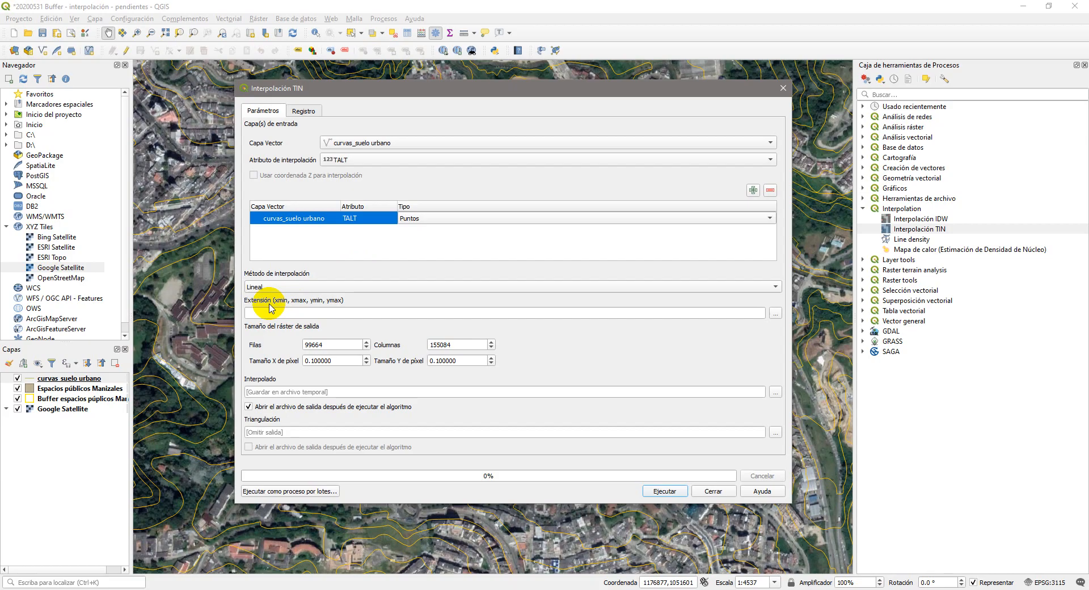
- Define the interpolation extent on the map canvas with a rectangle just enclosing the yellow buffer circle
click(776, 314)
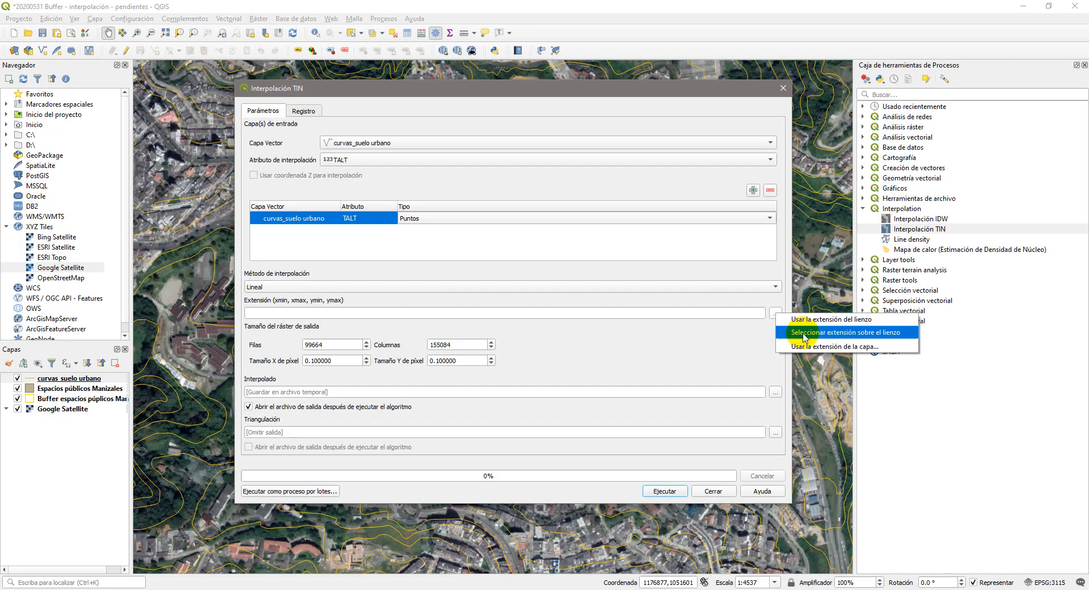
click(805, 336)
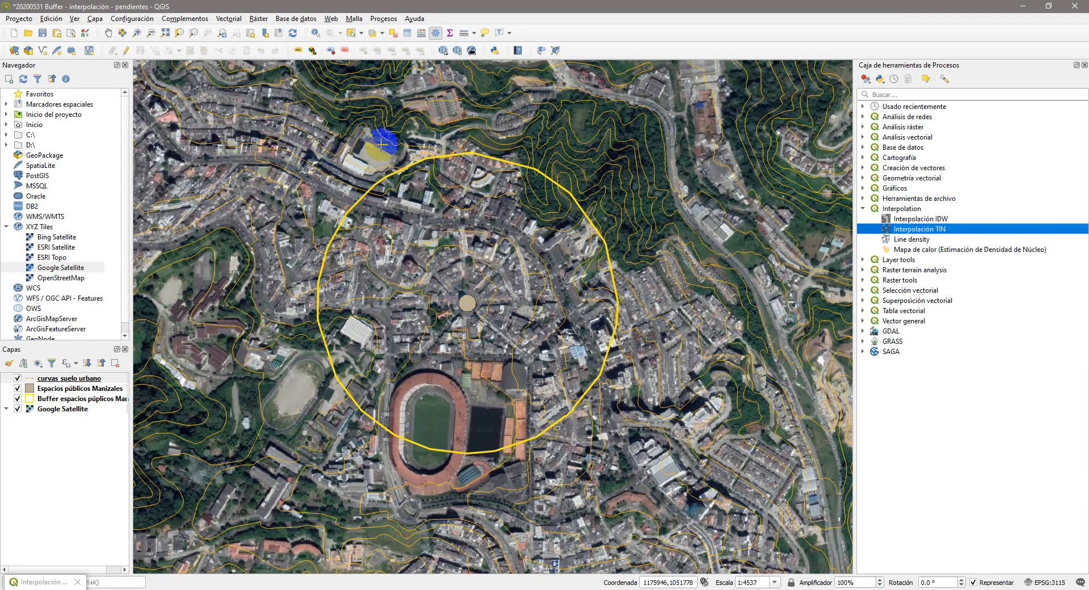
drag(305, 136, 628, 465)
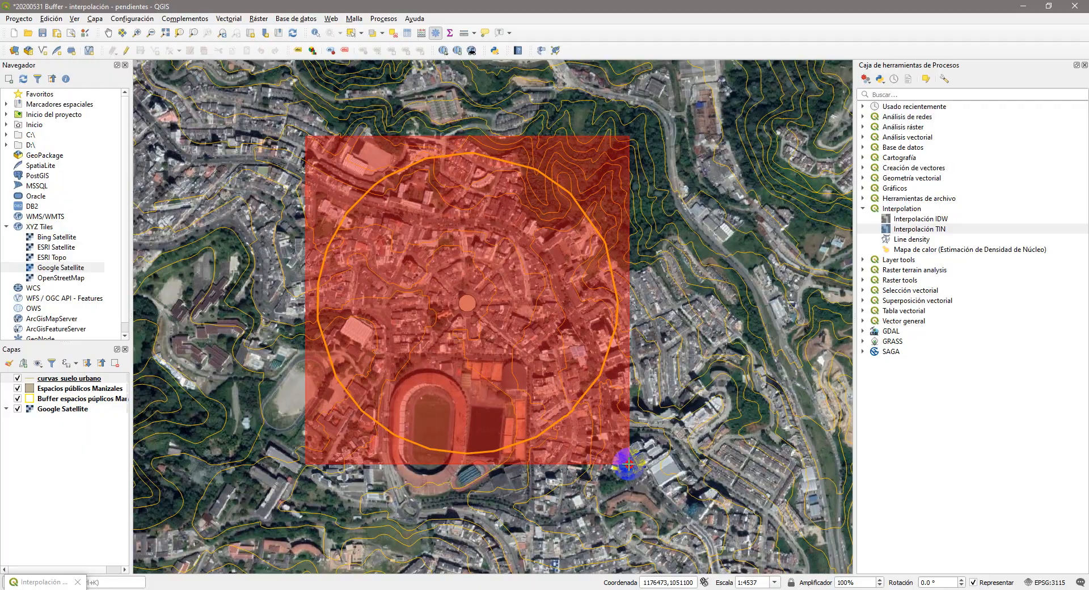
- Finish the extent rectangle around the buffer, run the TIN interpolation to a temporary raster, and close the tool
mouse_move(628, 464)
mouse_down()
mouse_move(562, 456)
mouse_move(412, 330)
mouse_move(369, 250)
mouse_move(386, 243)
mouse_move(363, 236)
mouse_move(334, 198)
mouse_move(312, 144)
mouse_move(351, 195)
mouse_move(375, 274)
mouse_move(489, 396)
mouse_move(507, 451)
mouse_move(624, 463)
mouse_up()
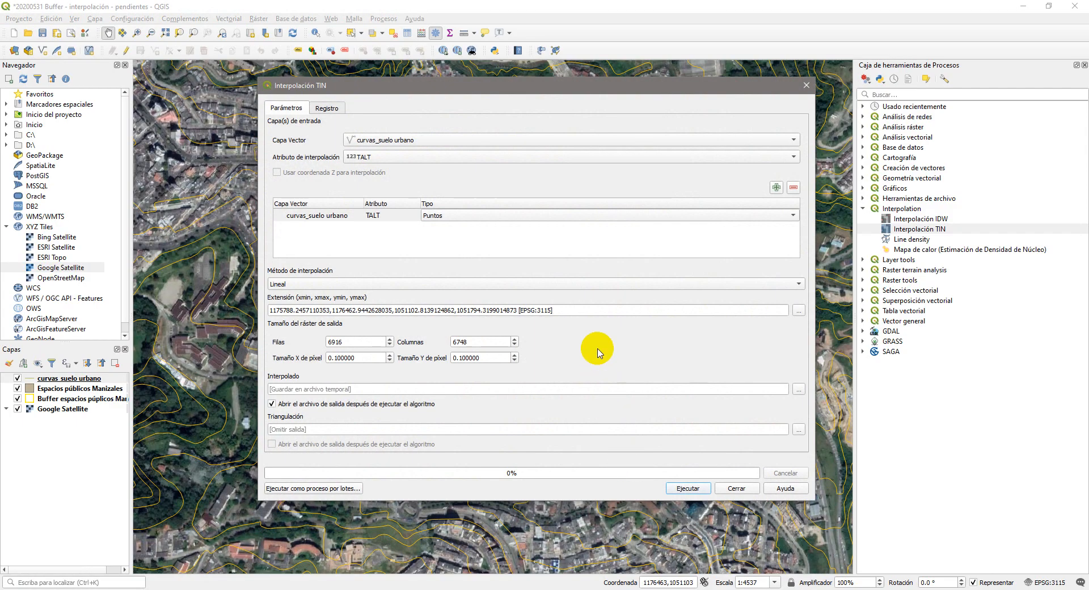
drag(457, 86, 416, 87)
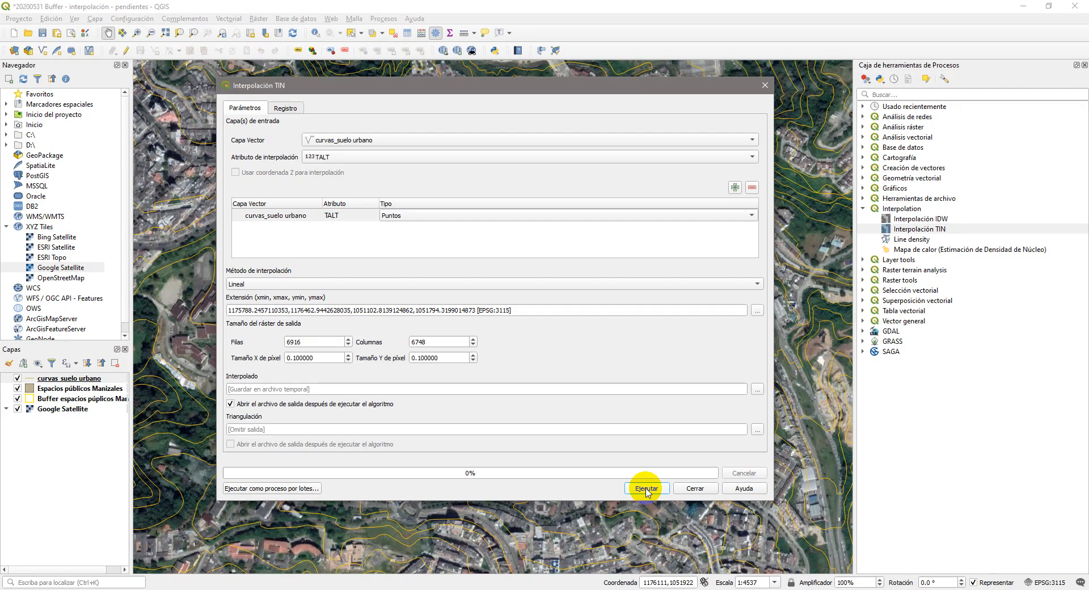
click(647, 489)
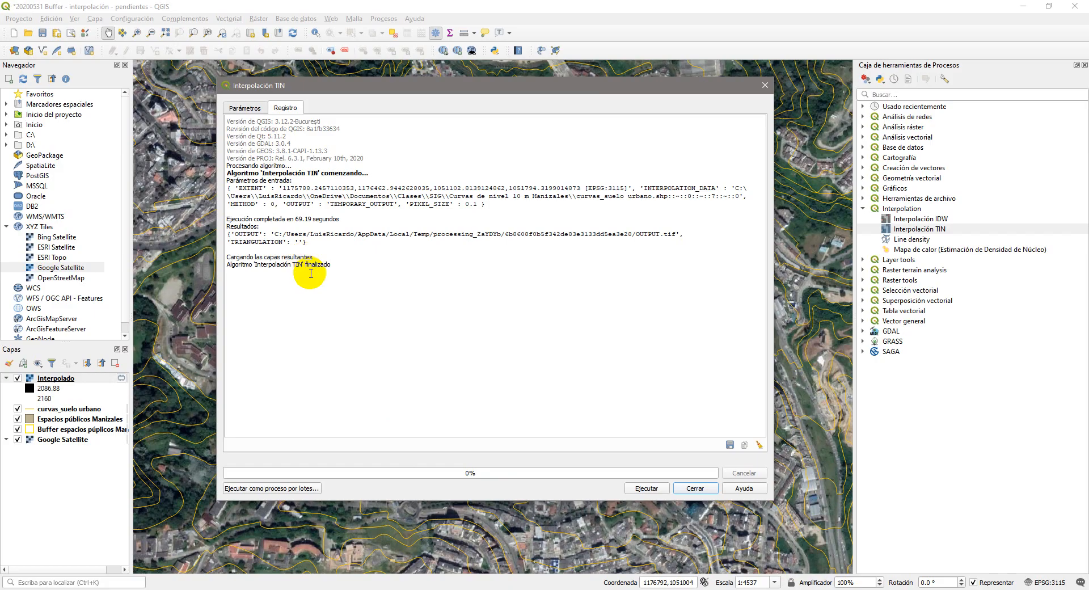
click(709, 491)
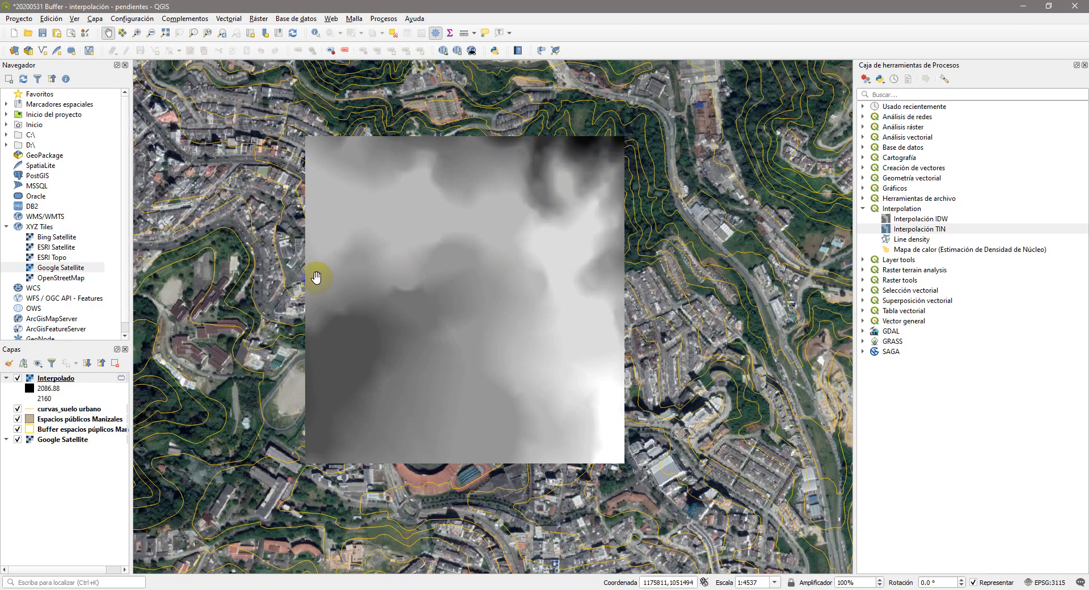
- Move the curvas_suelo urbano layer above the Interpolado raster in the layer order
click(32, 388)
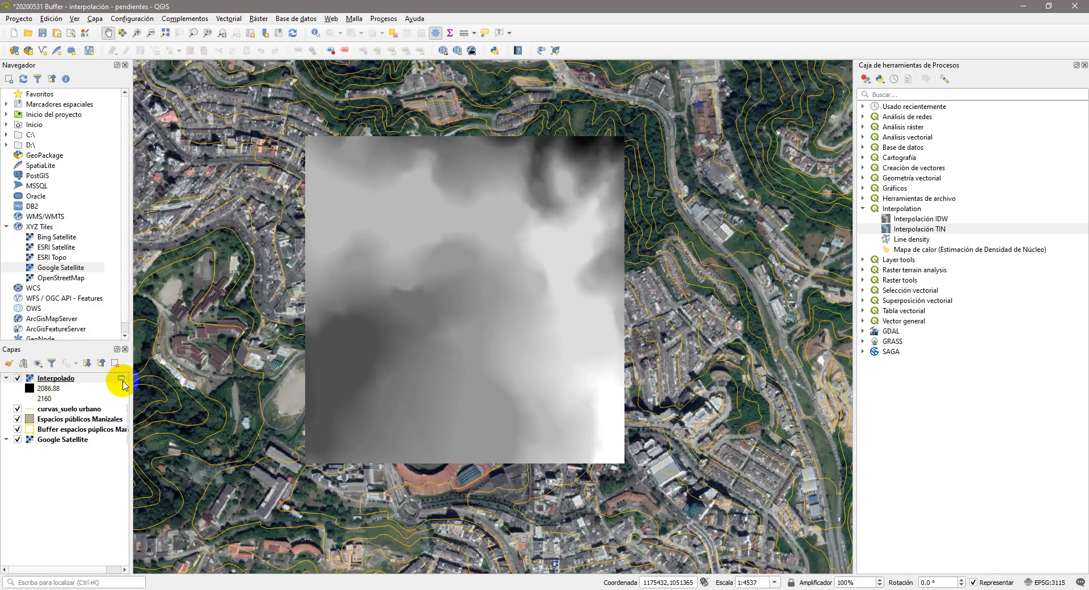
mouse_move(123, 385)
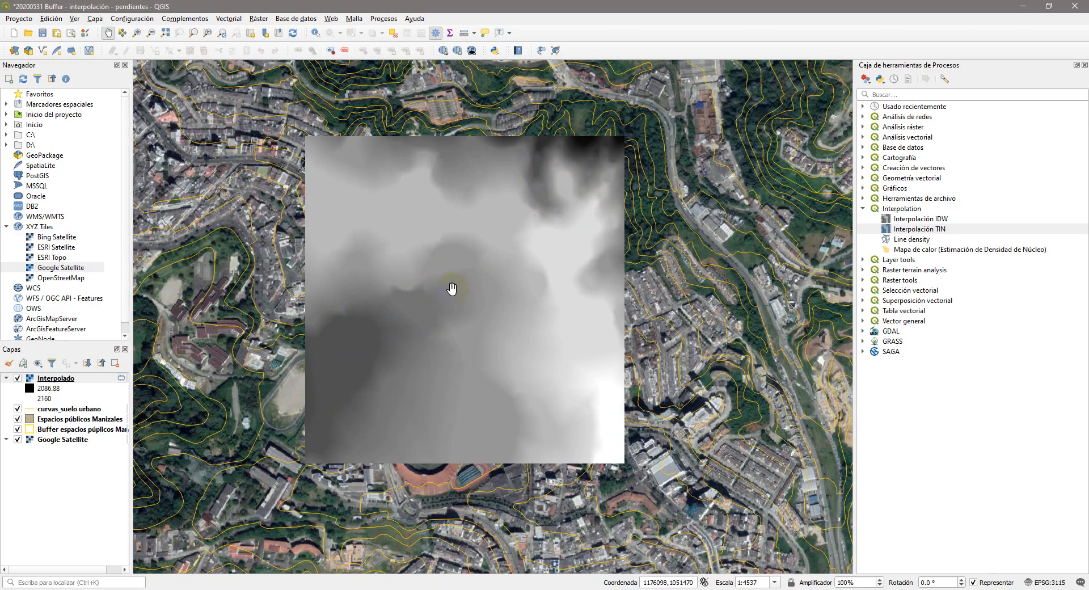
mouse_move(80, 409)
mouse_down()
mouse_move(80, 363)
mouse_move(80, 374)
mouse_move(37, 379)
mouse_move(44, 417)
mouse_up()
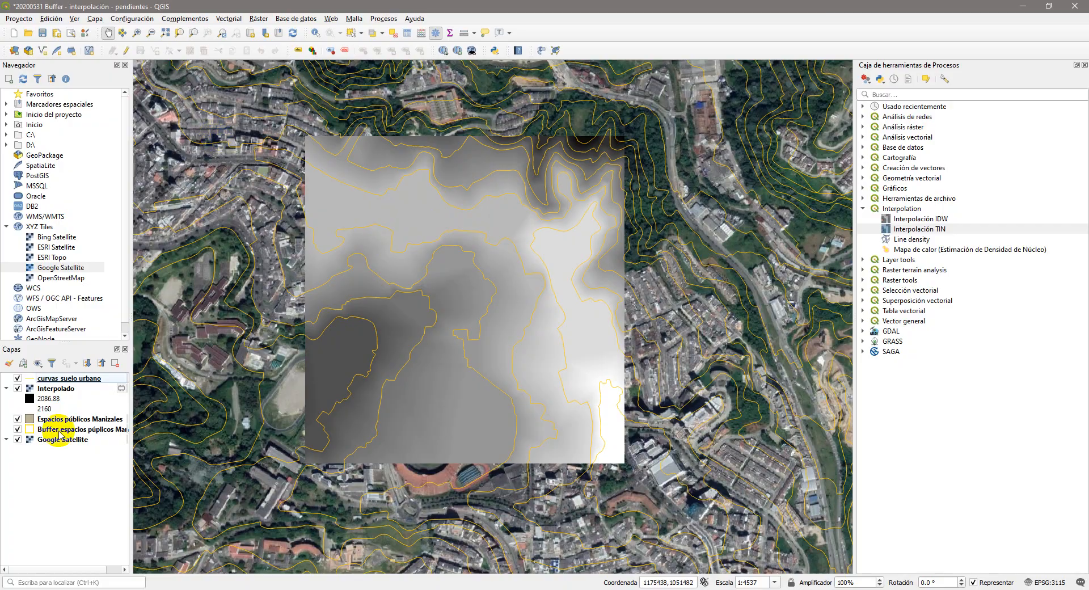
- Identify several contour lines crossing the interpolated raster to examine their attributes, closing the attribute forms and returning to map panning
click(316, 34)
click(448, 234)
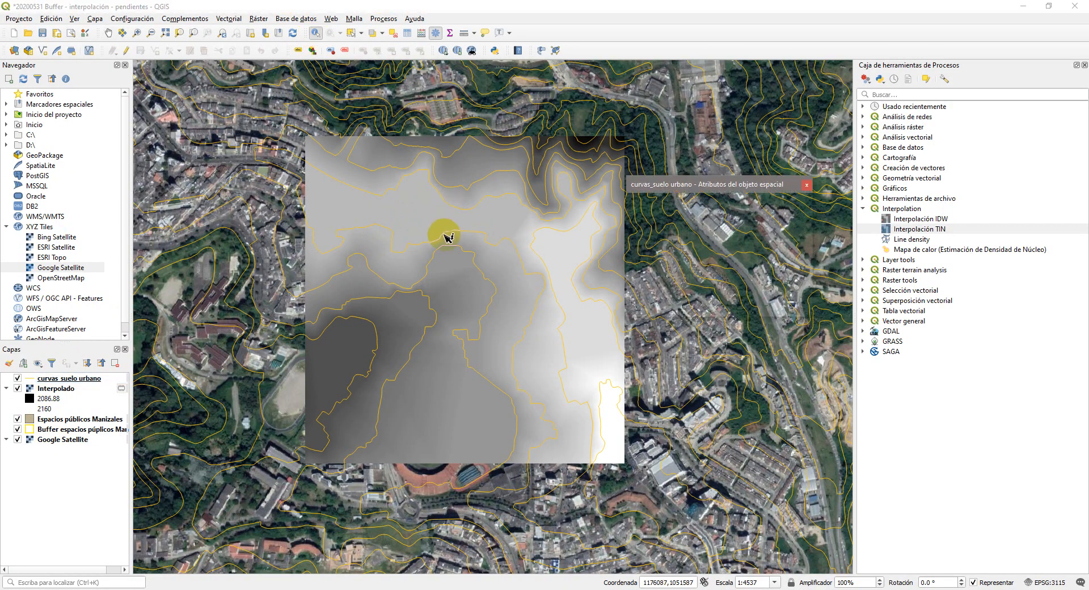
click(375, 227)
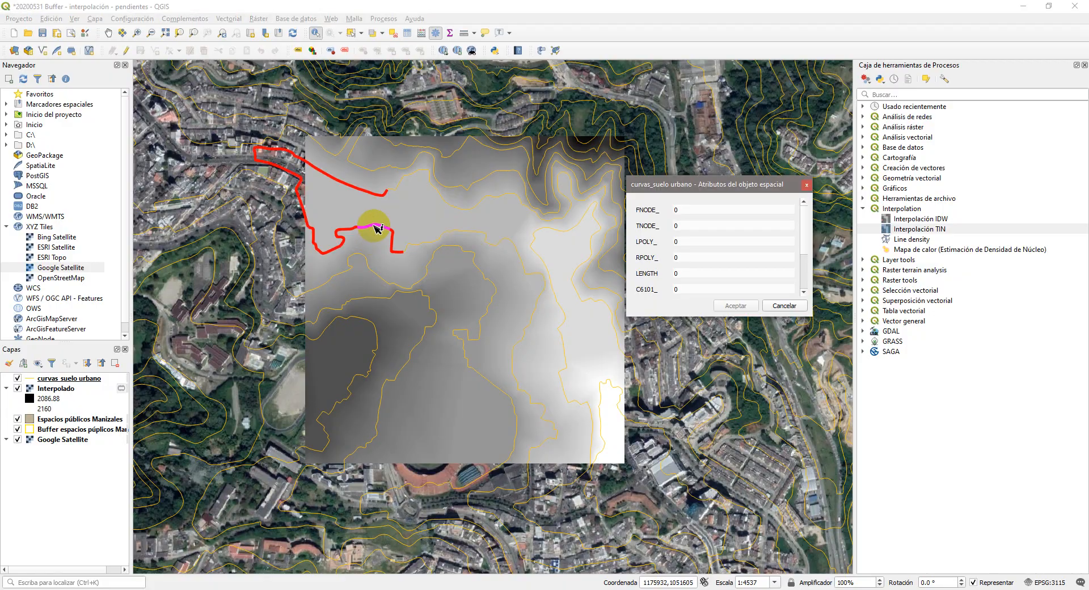
click(806, 185)
click(358, 229)
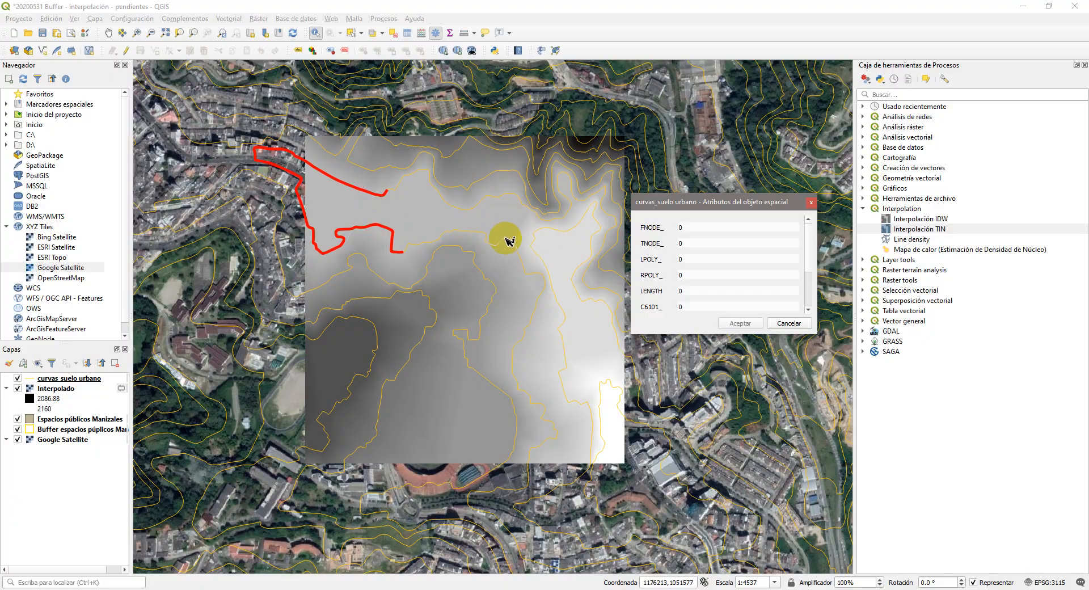
click(536, 245)
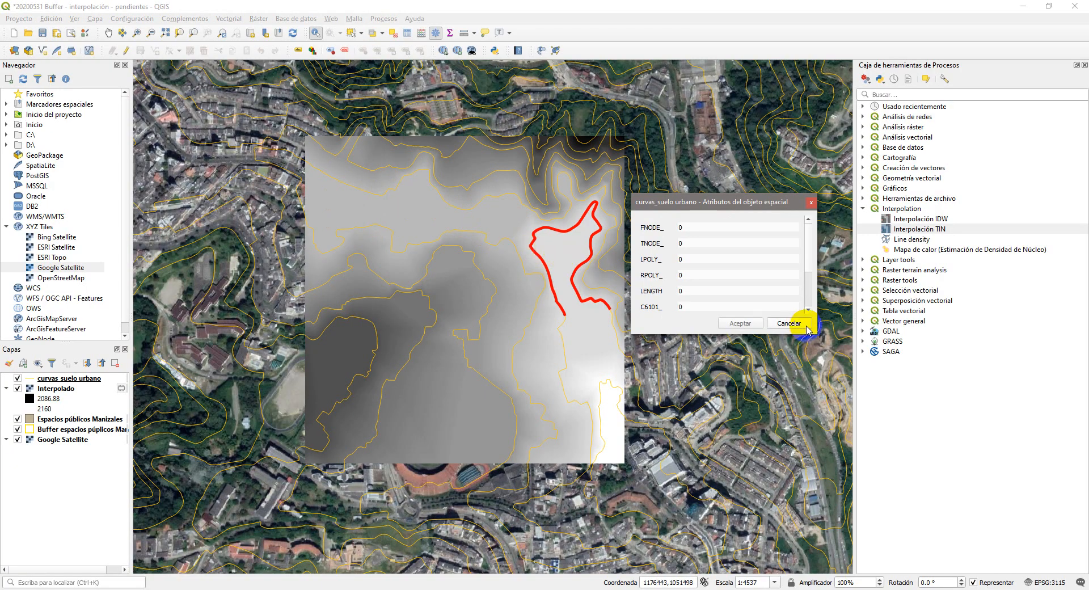
click(789, 323)
click(810, 205)
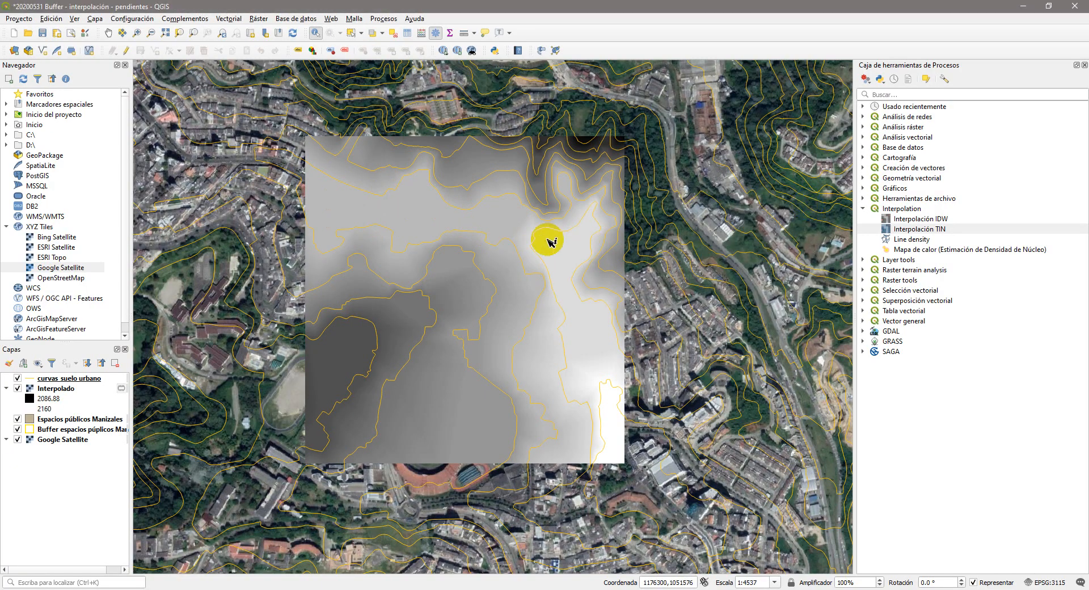
click(108, 34)
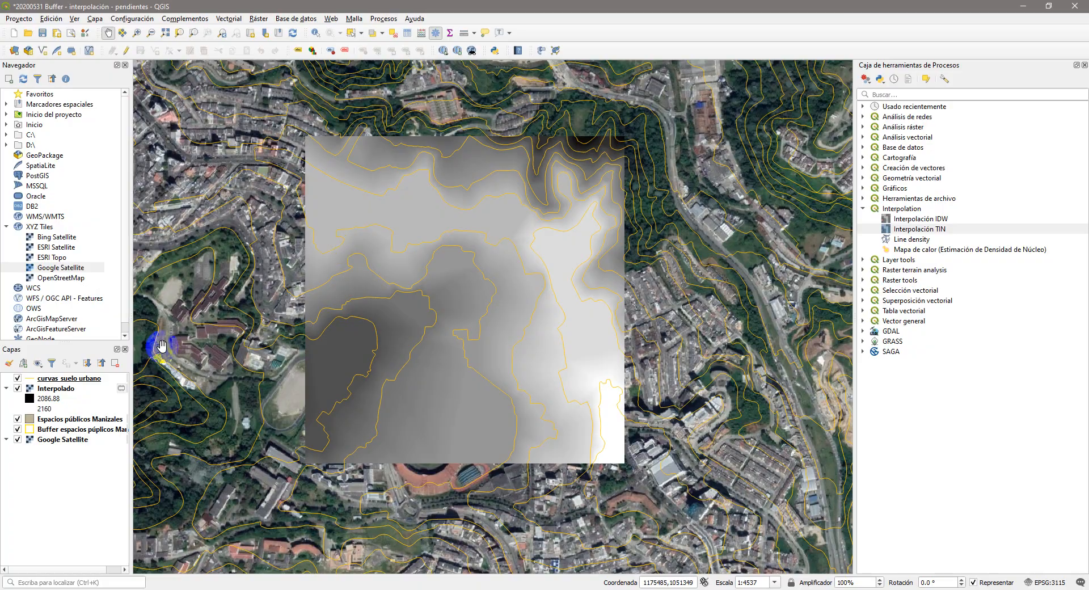
- Label the curvas_suelo urbano contours with Single Labels using the TALT field and apply the labels
click(56, 379)
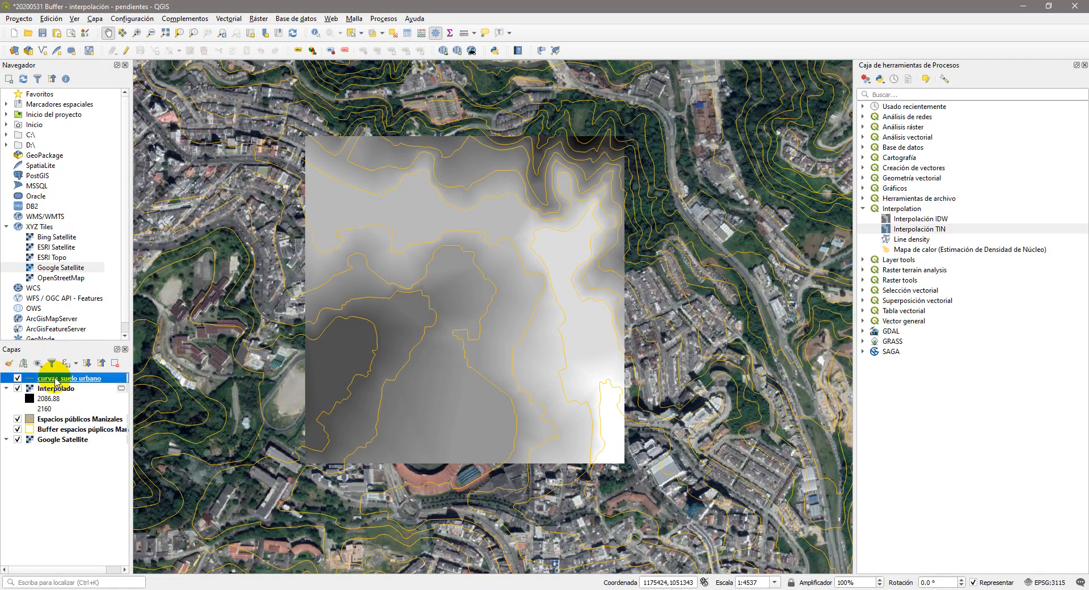
double_click(56, 381)
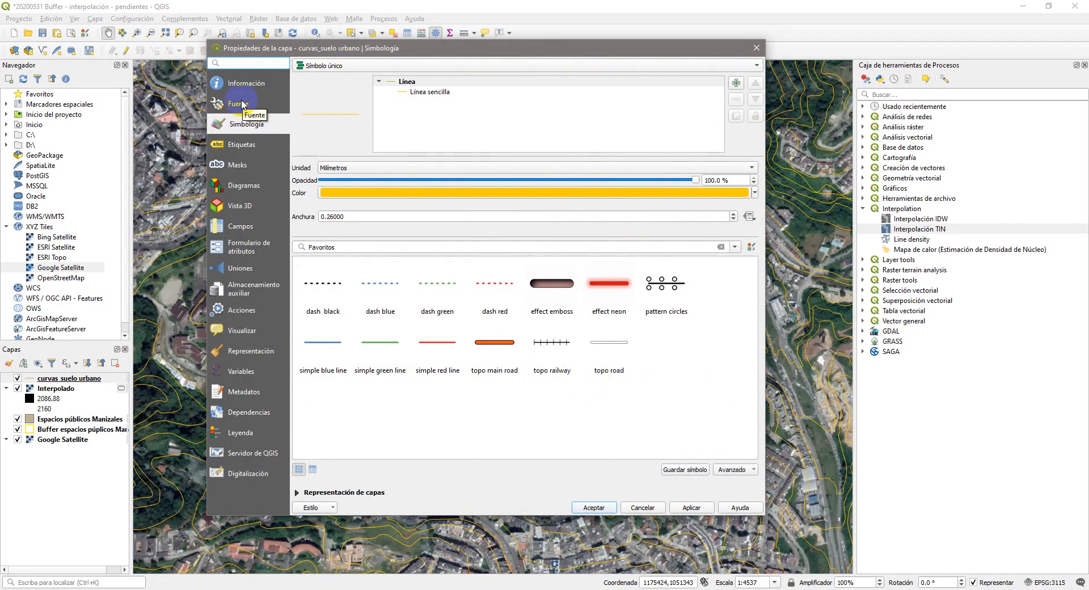
click(238, 146)
click(408, 67)
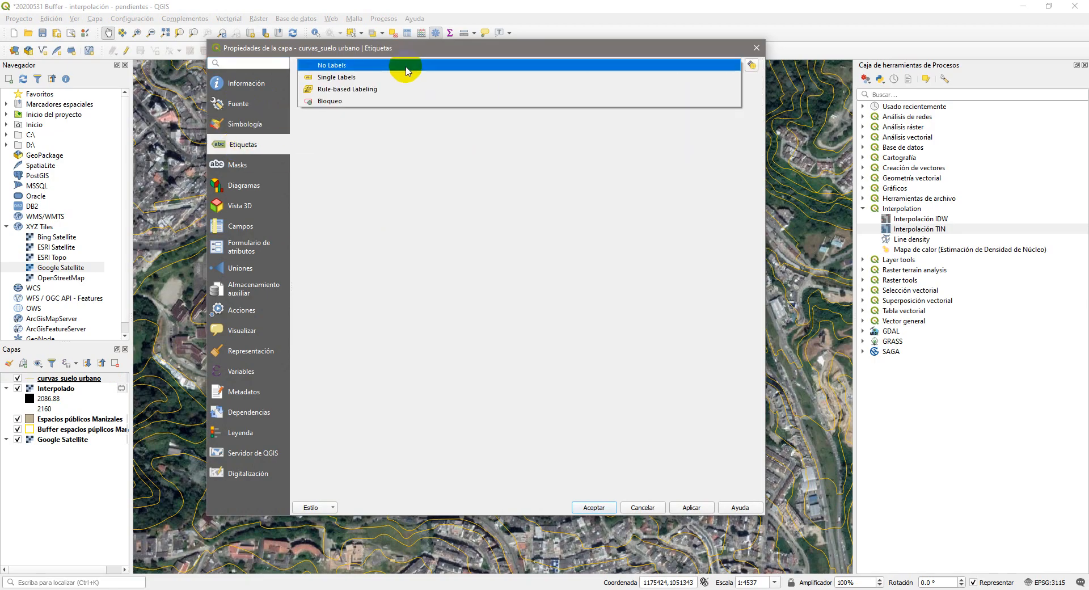
click(353, 78)
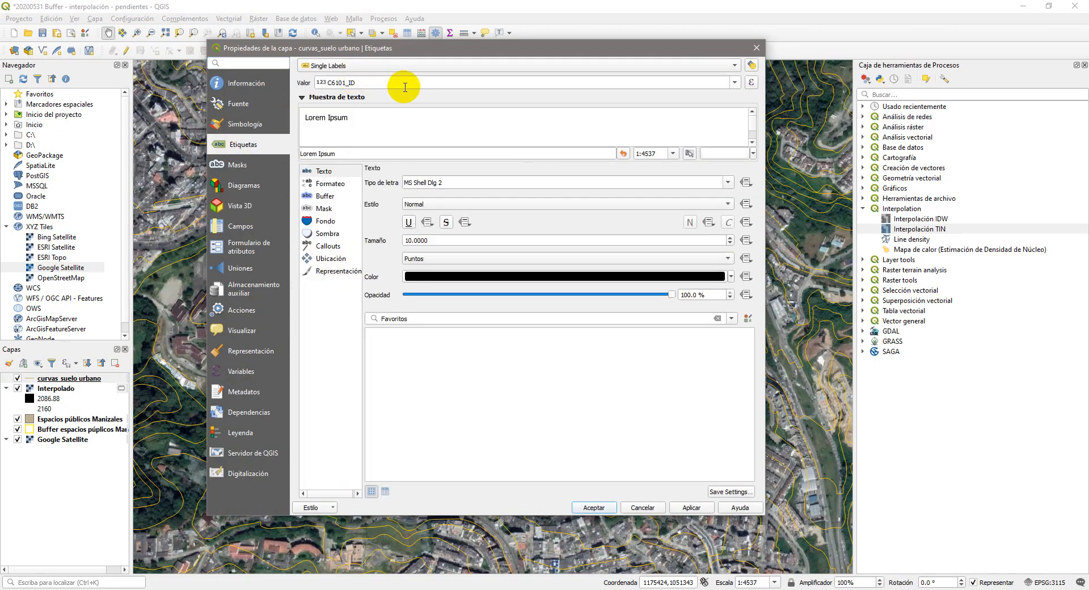
click(735, 83)
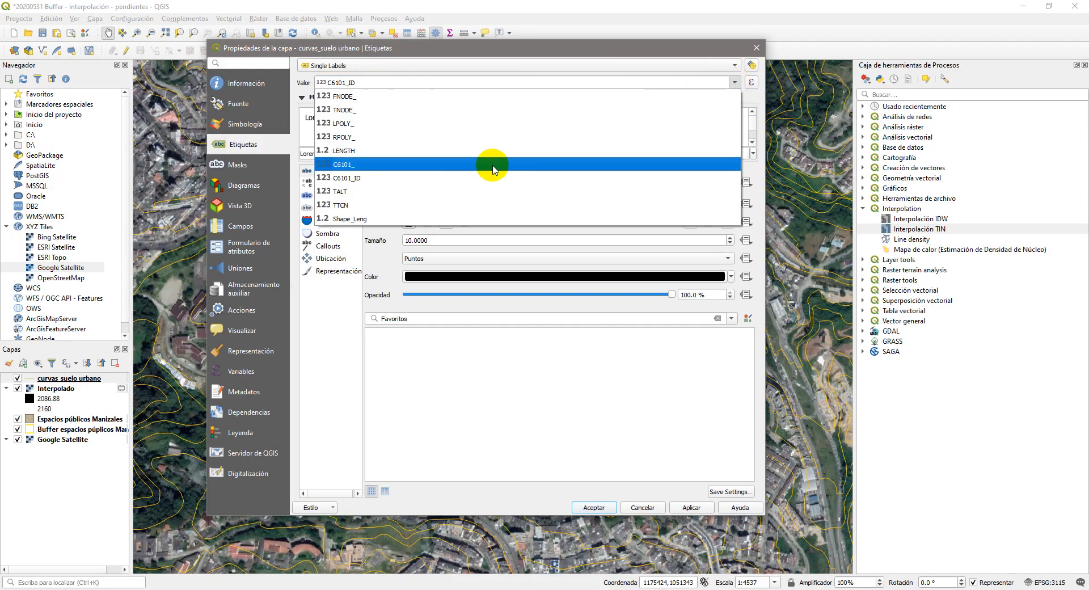
click(389, 196)
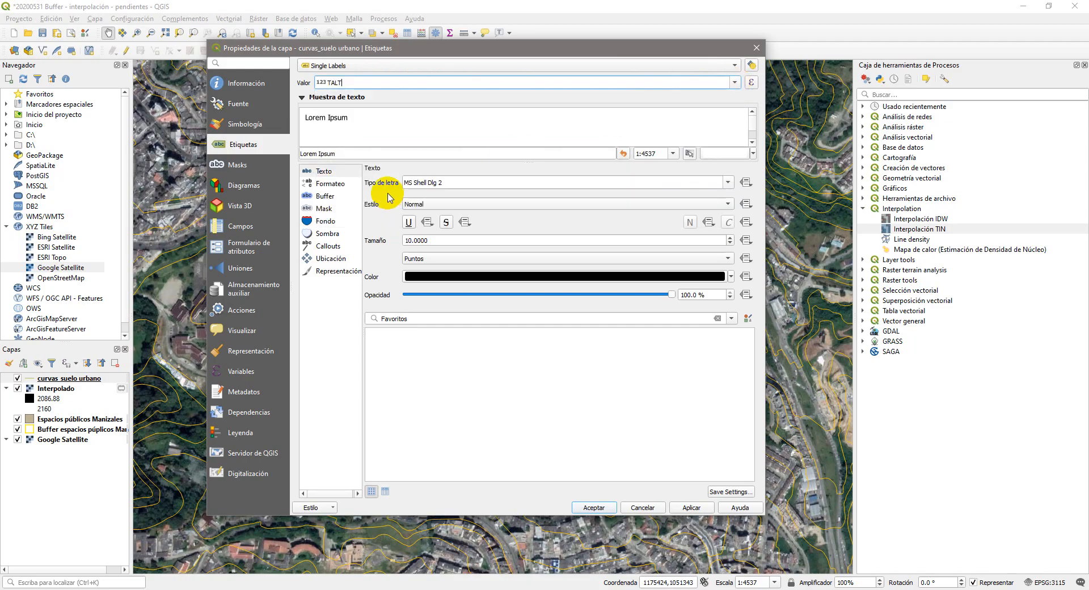
click(324, 208)
click(692, 506)
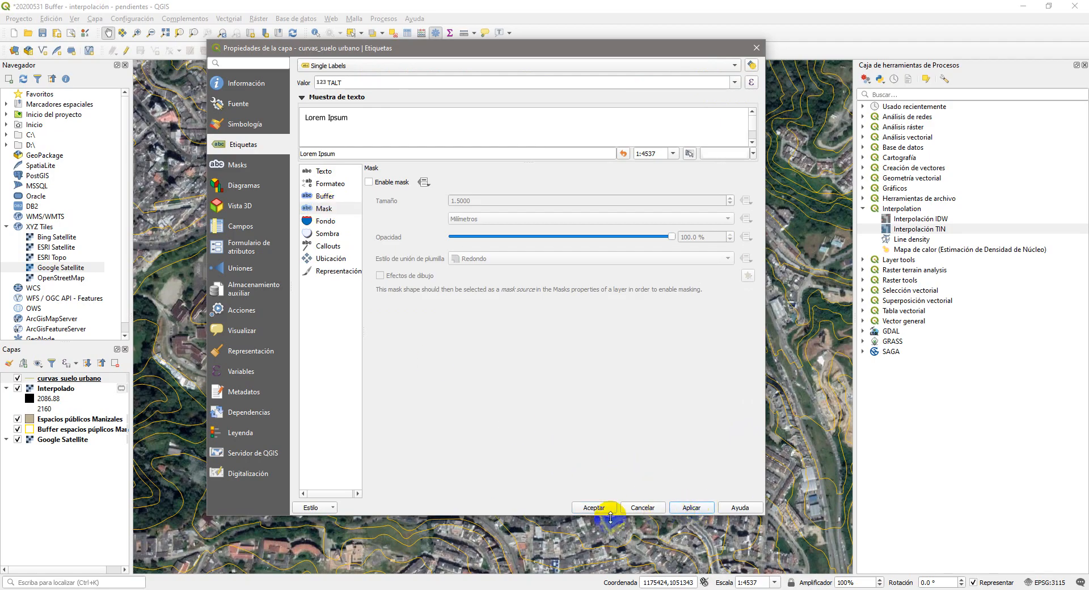
- Enable a text buffer around the contour labels and accept the layer properties
click(324, 196)
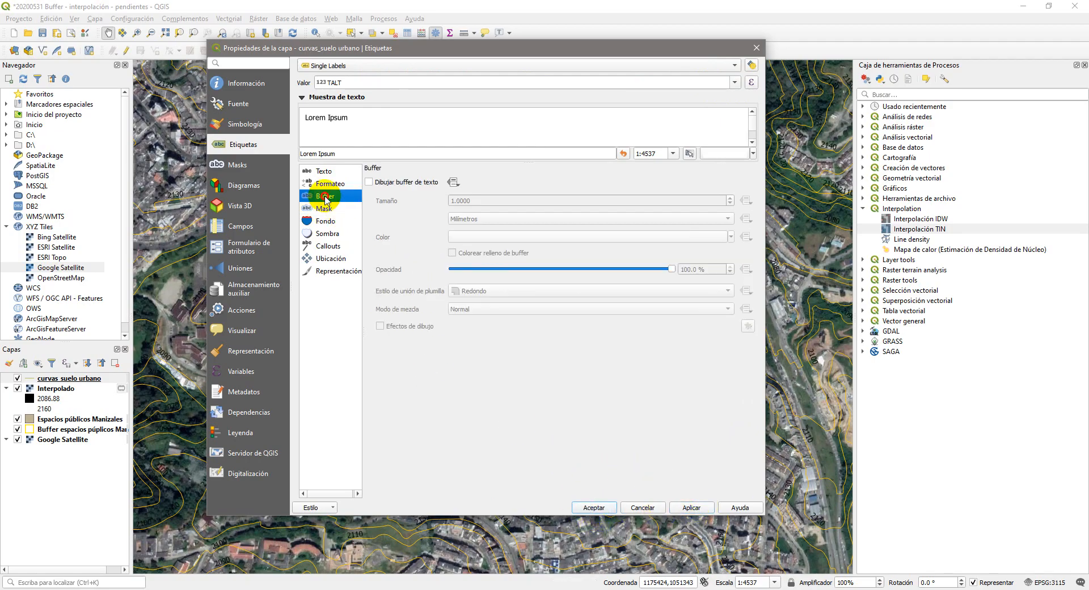
click(383, 185)
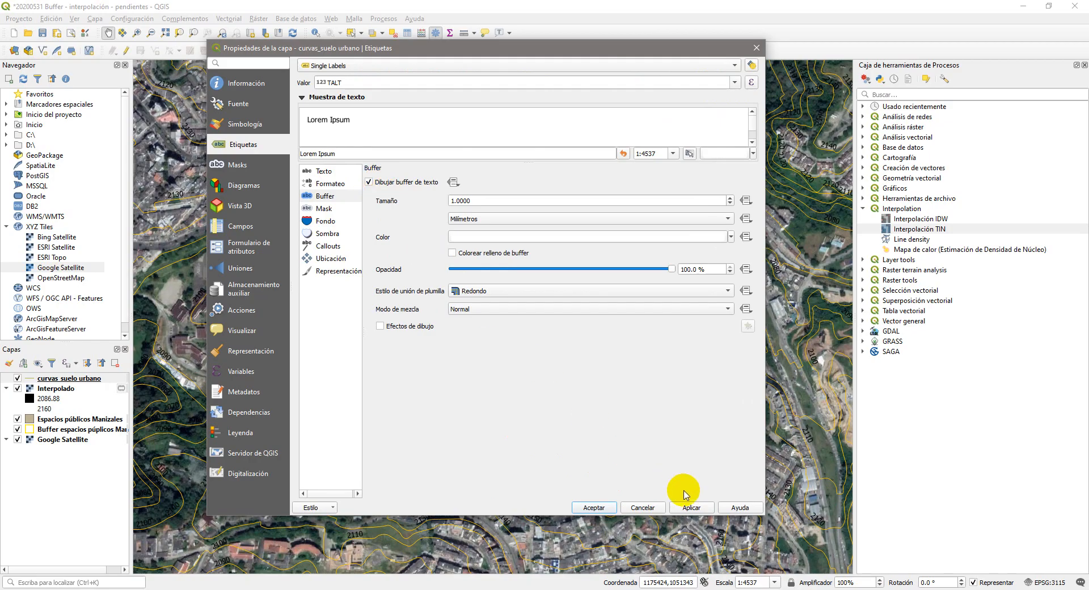
click(692, 508)
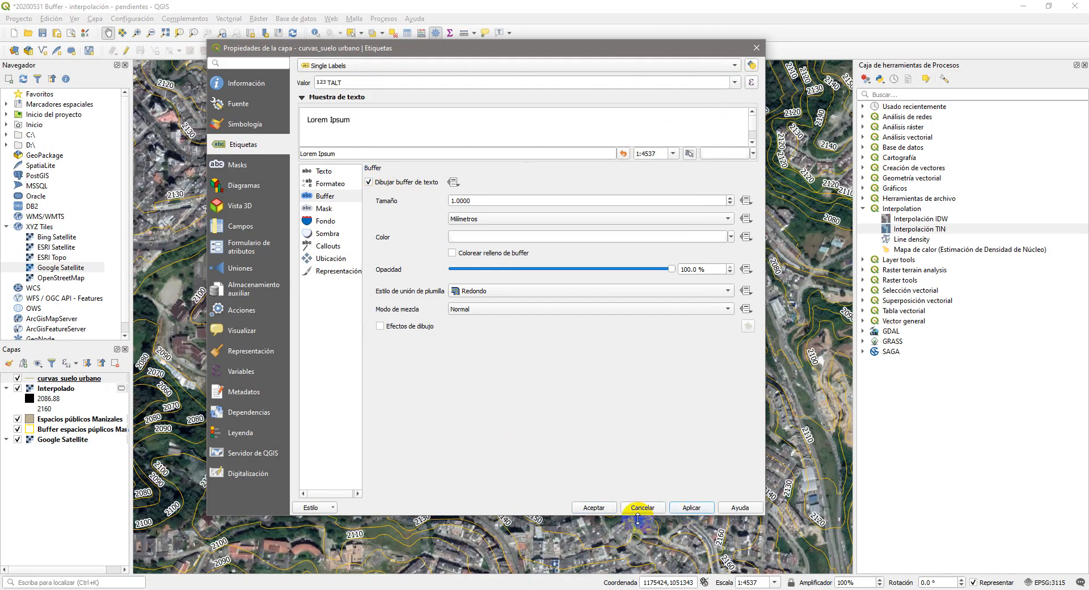
click(596, 505)
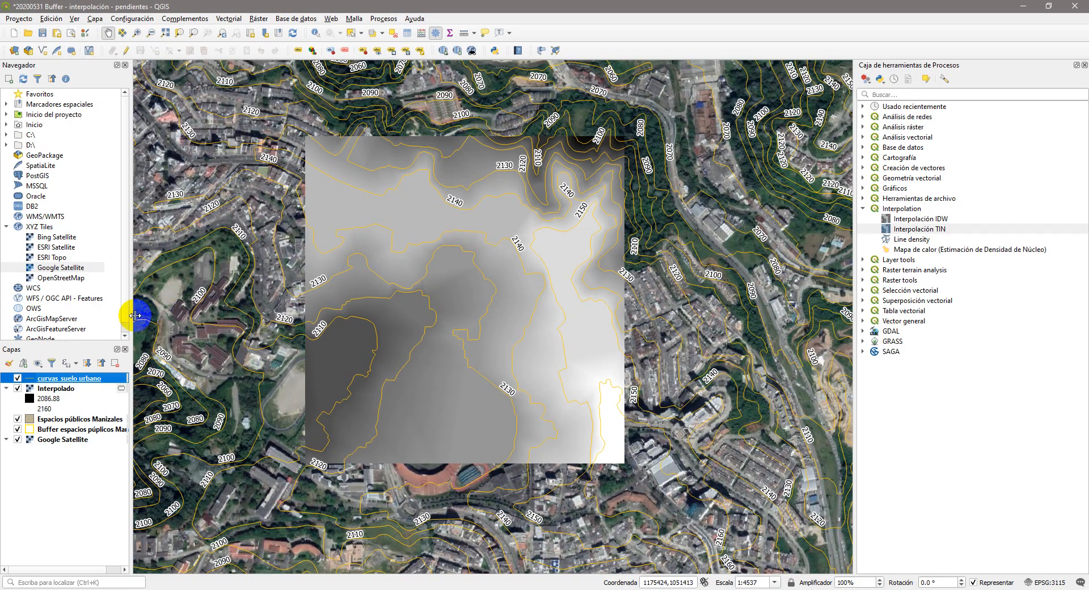
- Open the raster export settings for saving the temporary Interpolado layer to a file
click(57, 390)
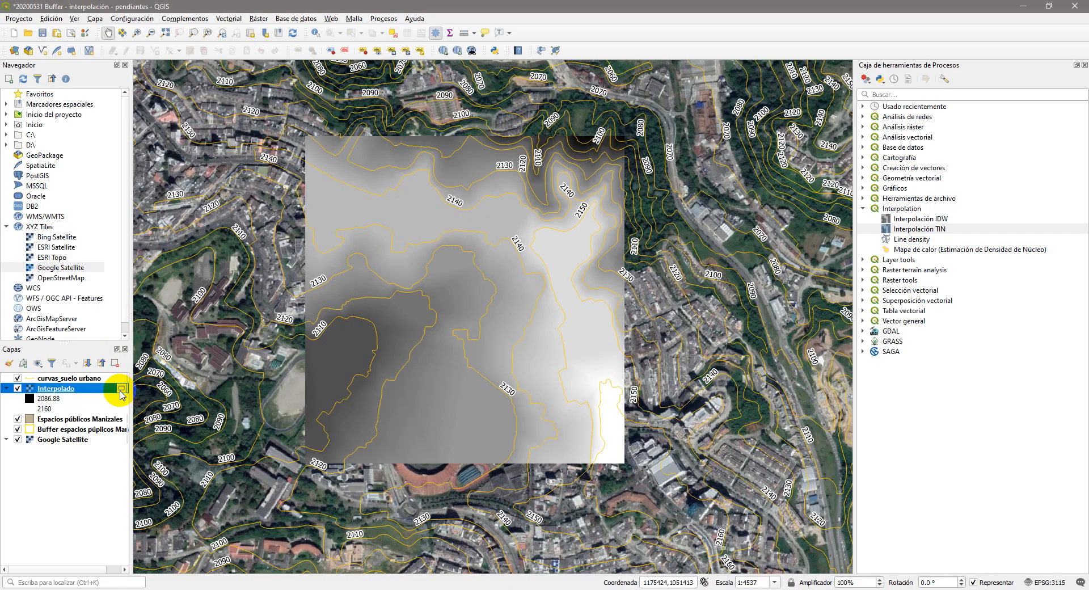
mouse_move(121, 395)
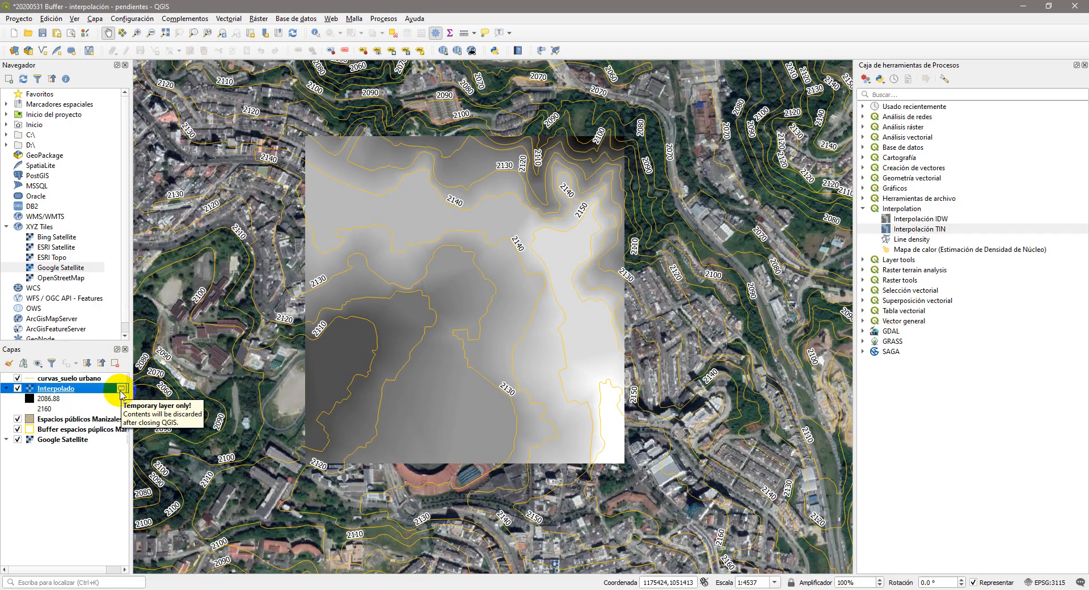
right_click(64, 392)
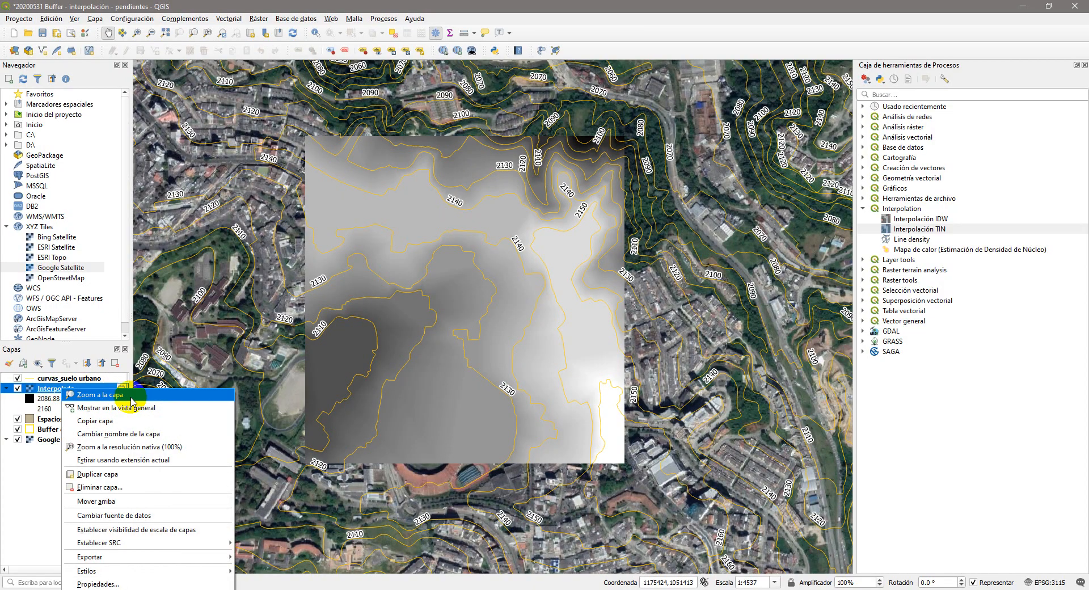
mouse_move(175, 557)
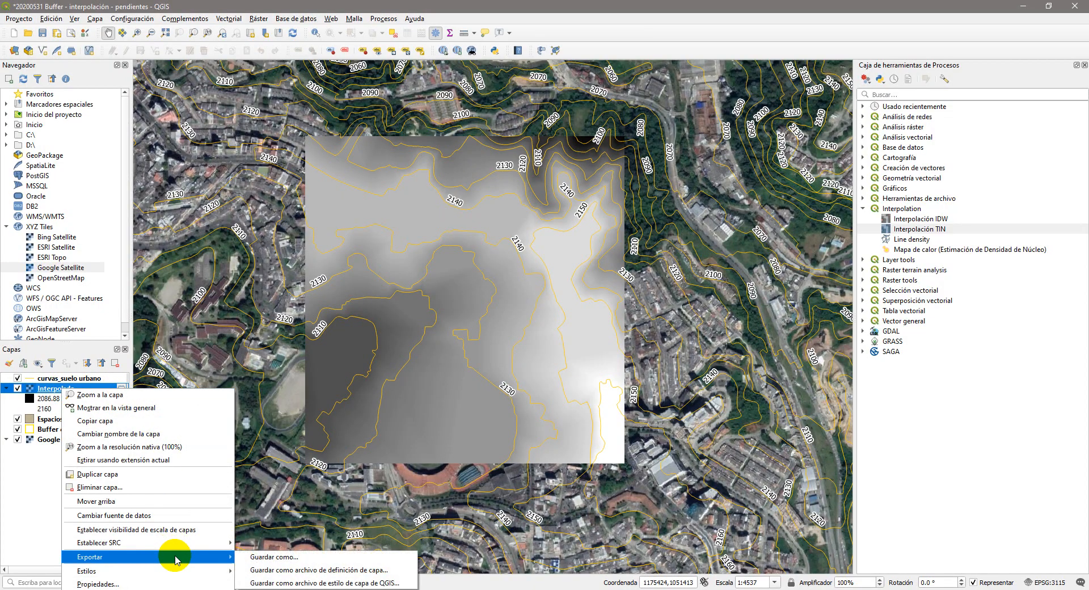
click(274, 558)
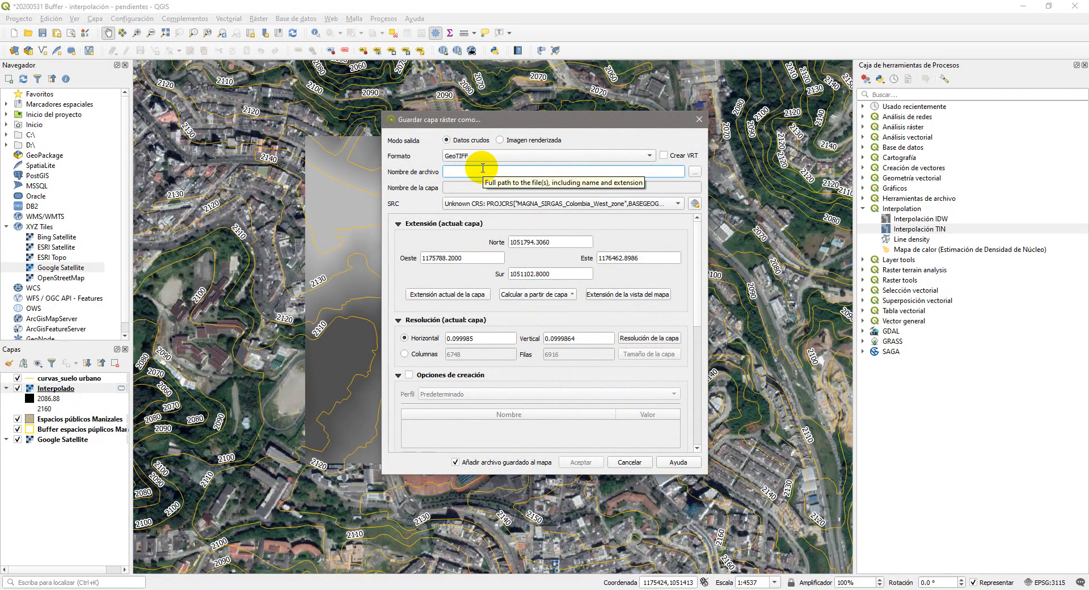
- Choose the Documentos > Clases > SIG > Curvas de nivel 10 m Manizales folder as the raster's save location
click(697, 173)
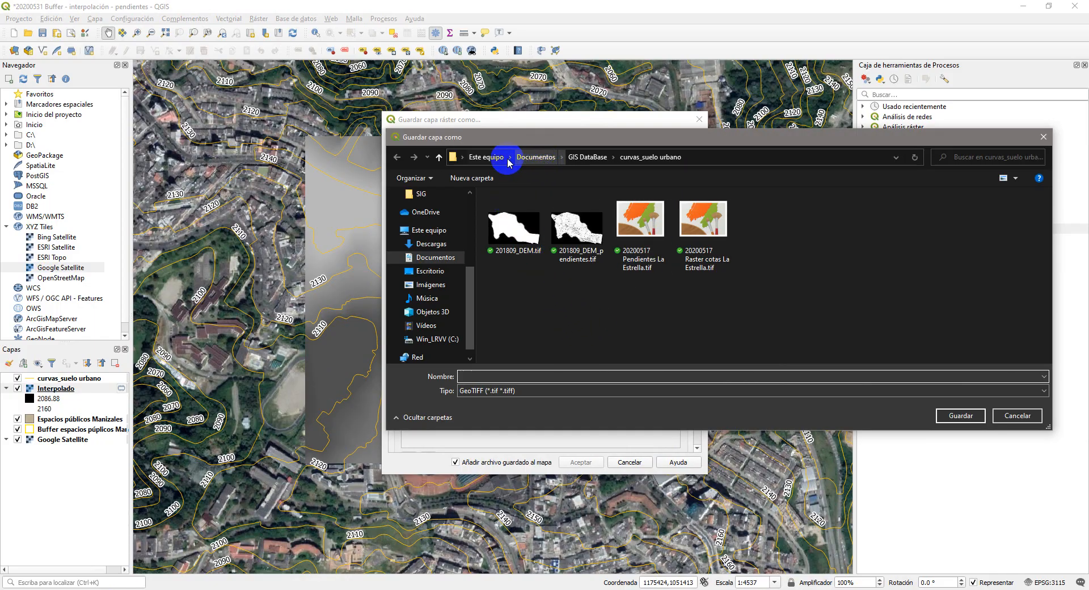
click(437, 258)
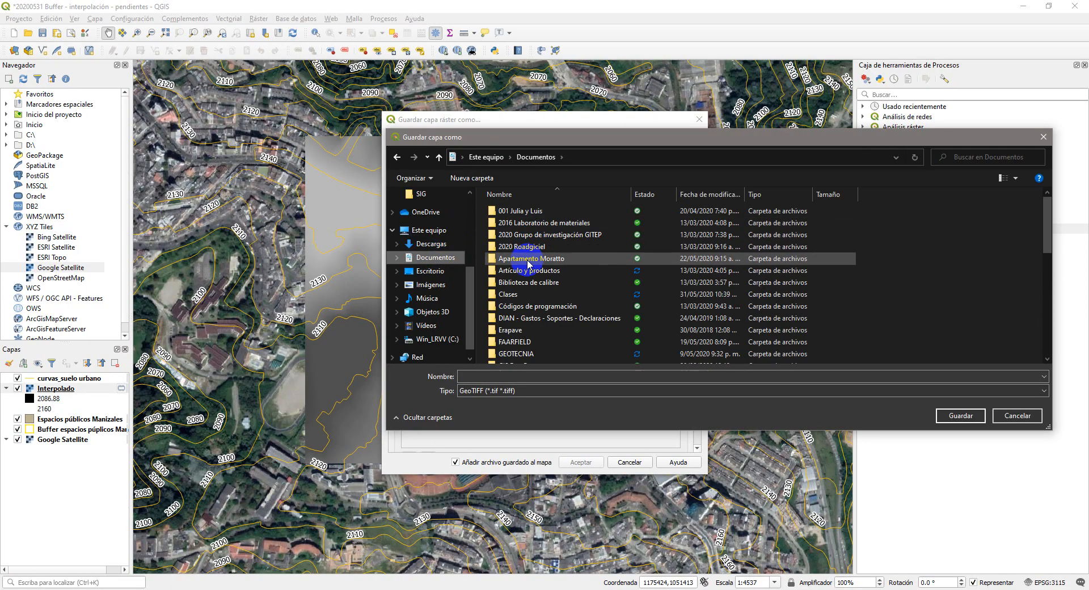
double_click(518, 294)
double_click(500, 211)
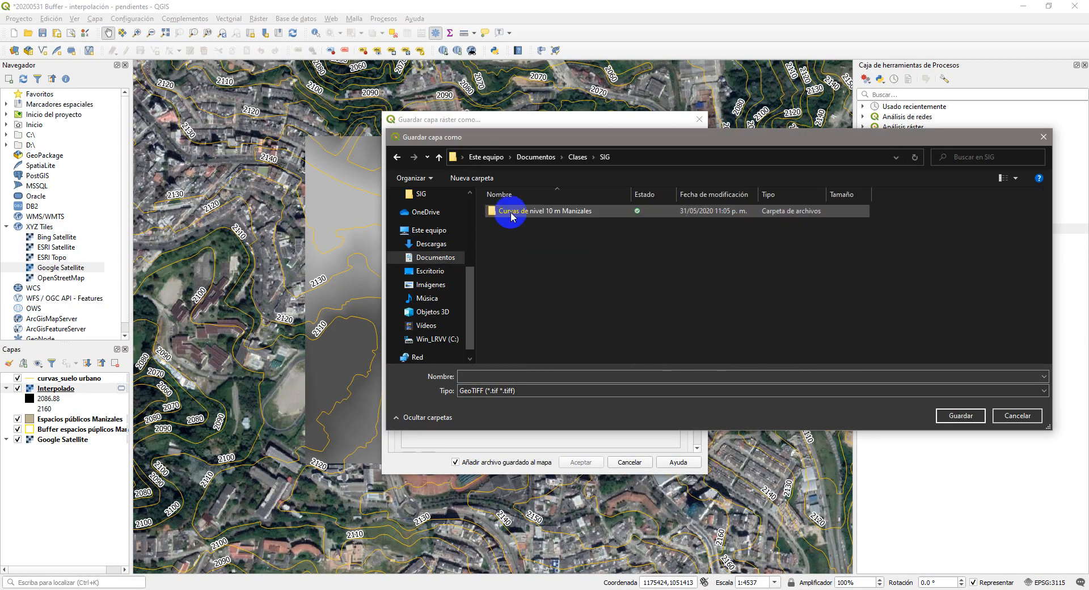
double_click(530, 211)
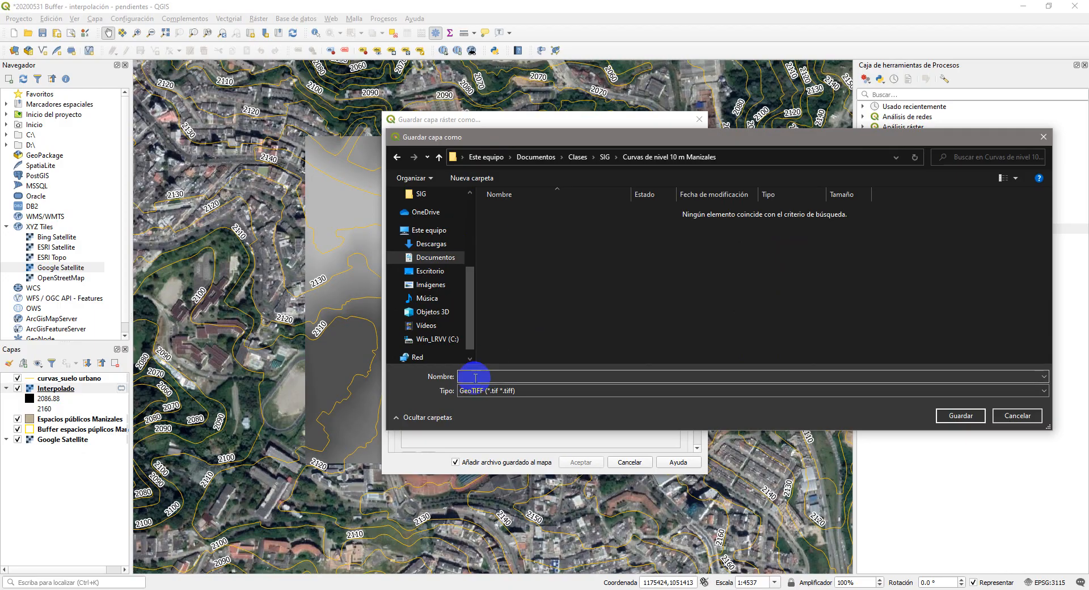
click(607, 160)
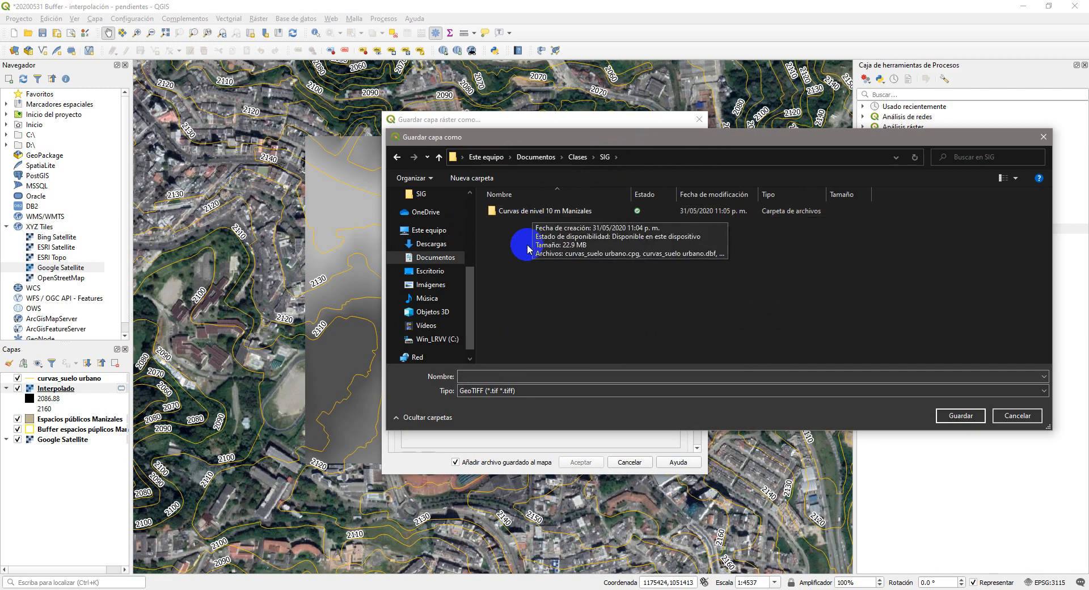
double_click(523, 214)
- Name the GeoTIFF Interpolacion Parque de La Estrella and export the raster, adding it to the map
click(468, 373)
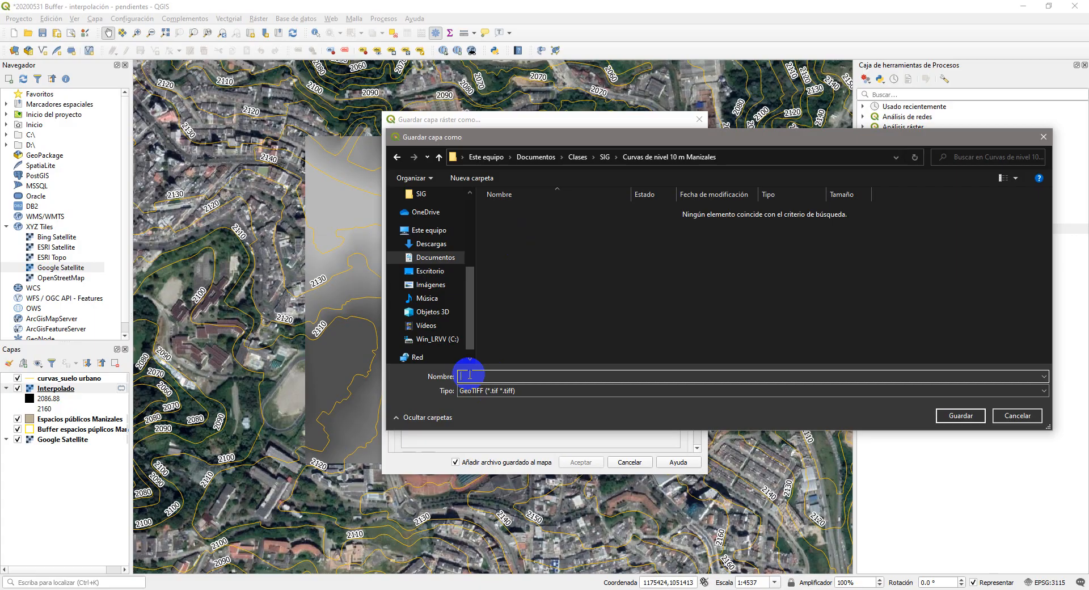
text(Interpolacion La Es)
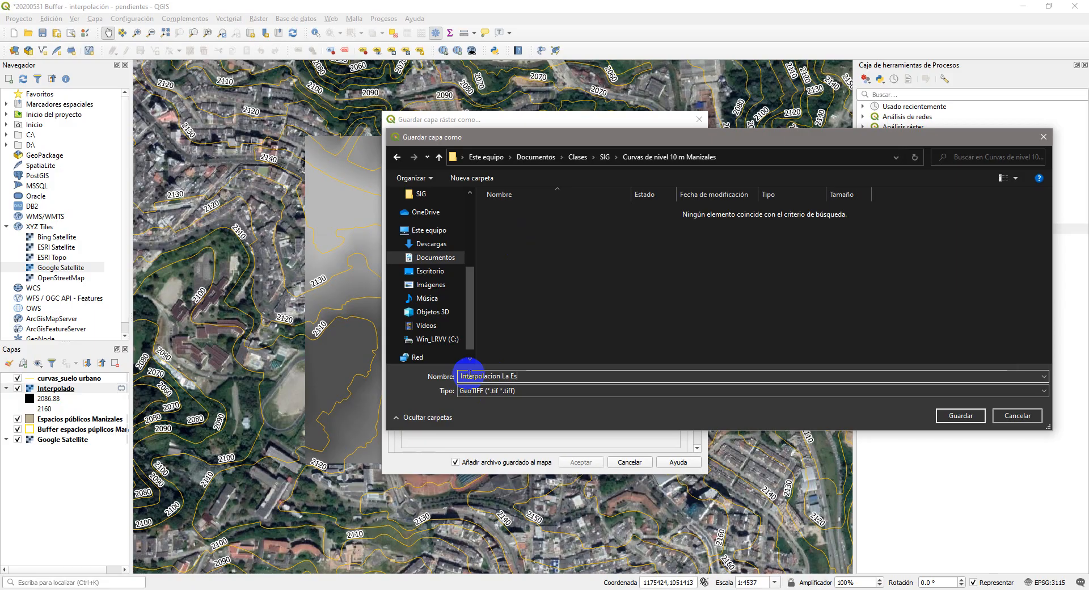
key(BackSpace)
key(BackSpace)
key(BackSpace)
key(BackSpace)
key(BackSpace)
text(Parque de La Estrella)
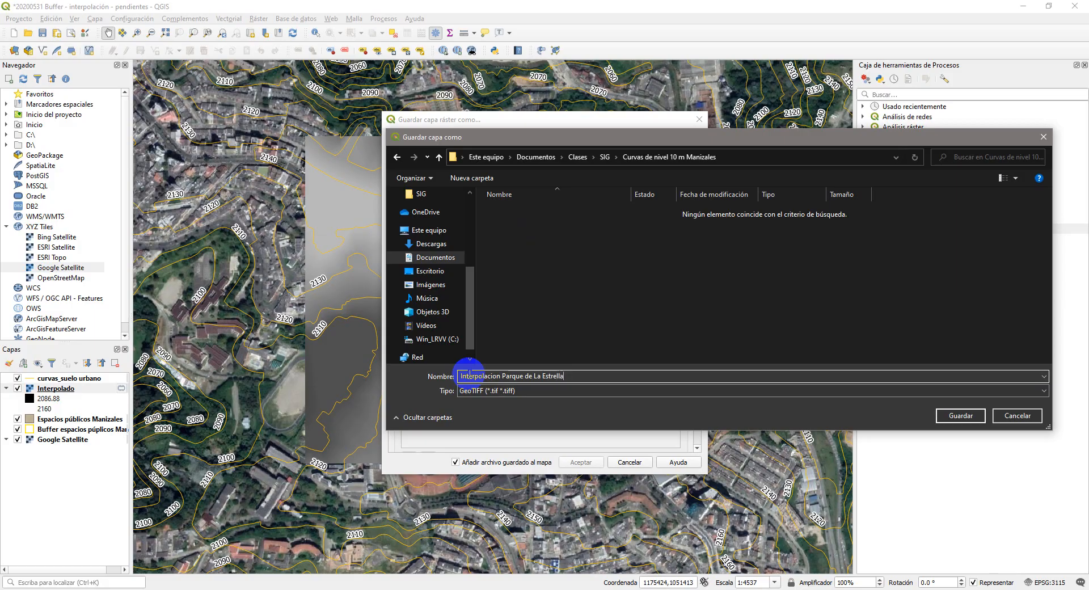
click(958, 415)
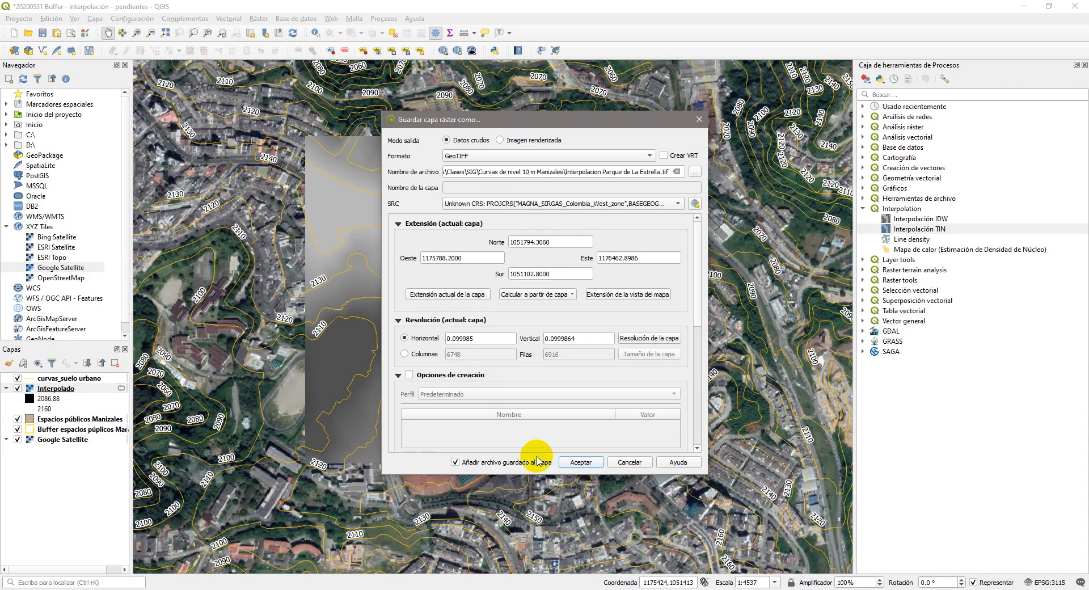
click(583, 465)
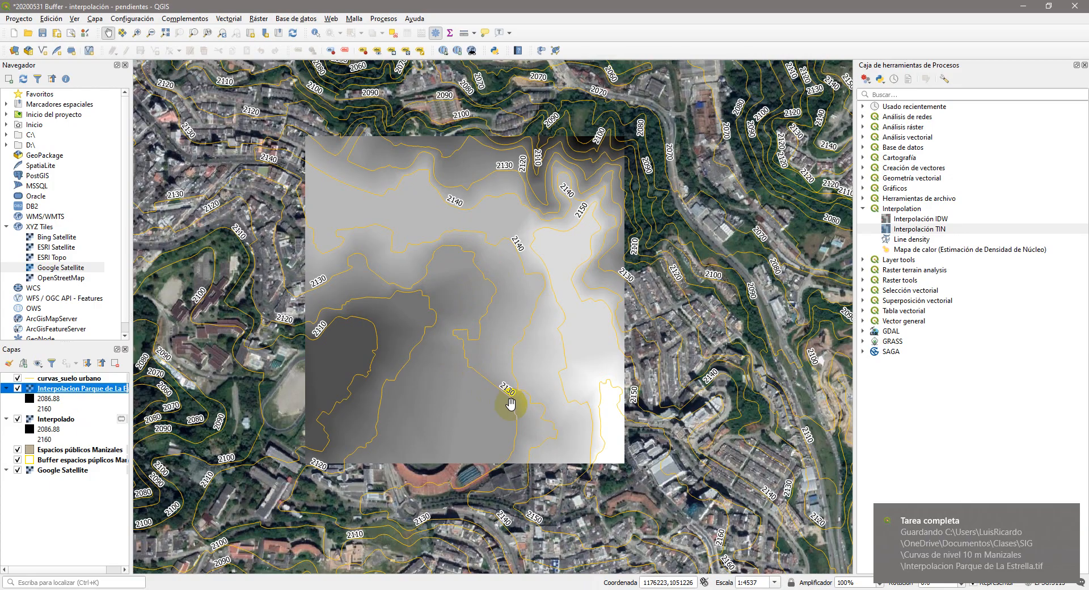
- Remove the temporary Interpolado layer from the project
right_click(276, 436)
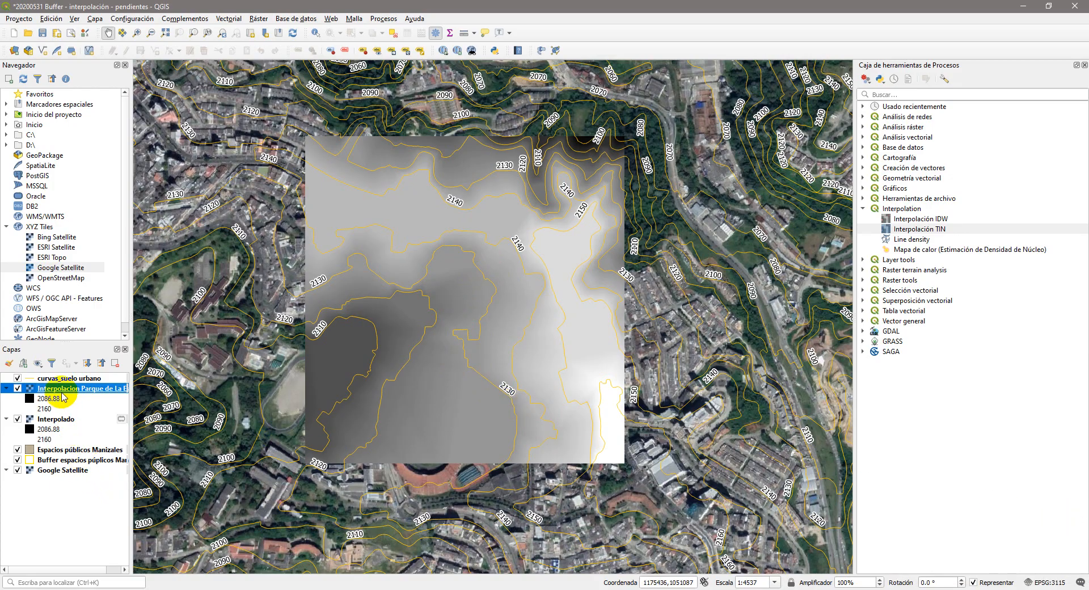
right_click(56, 425)
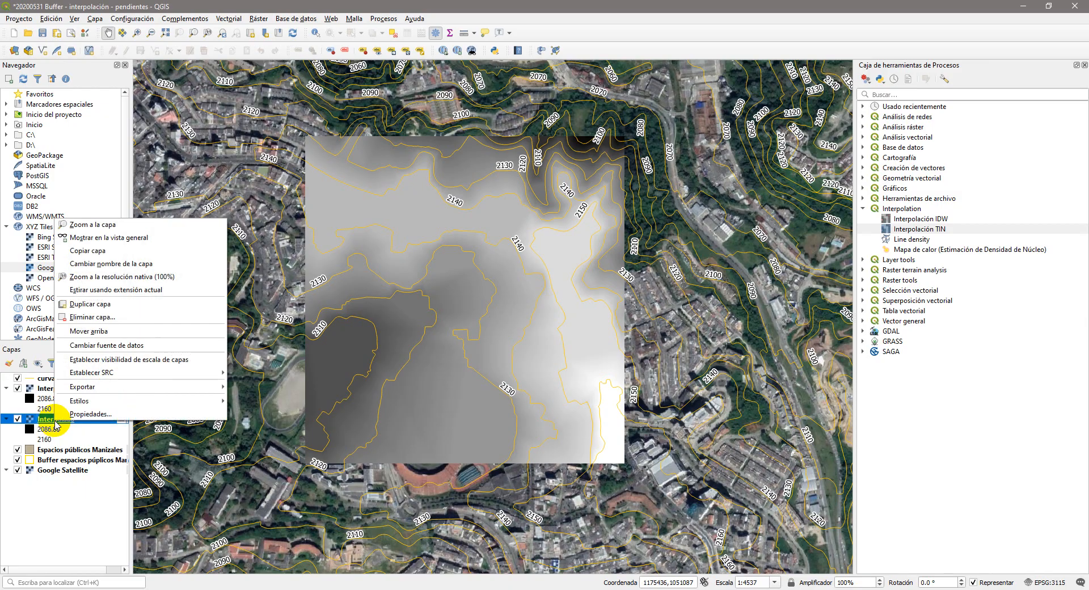
click(79, 318)
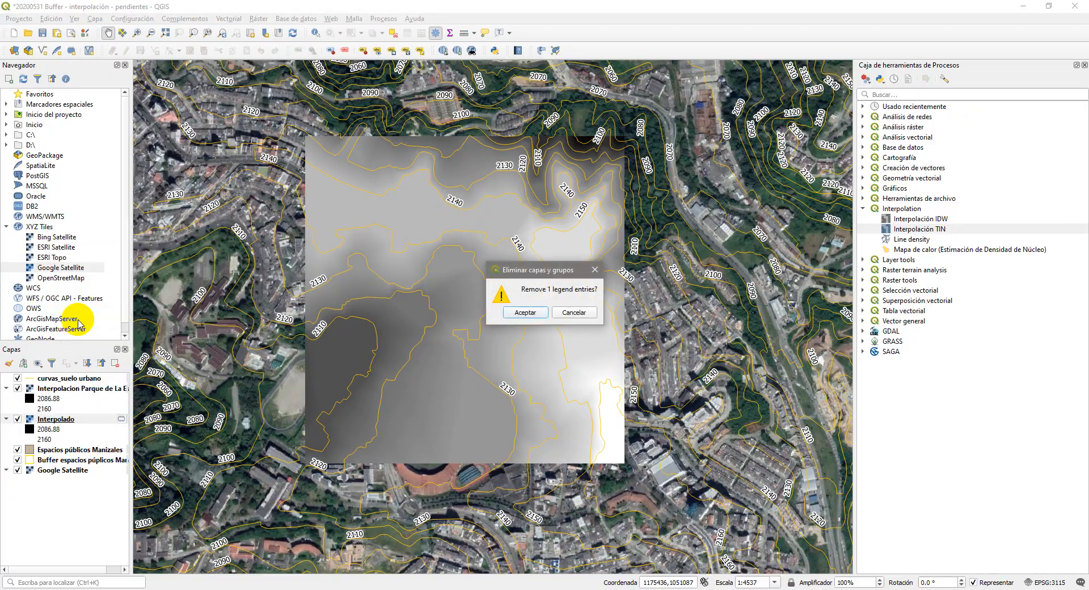
click(523, 312)
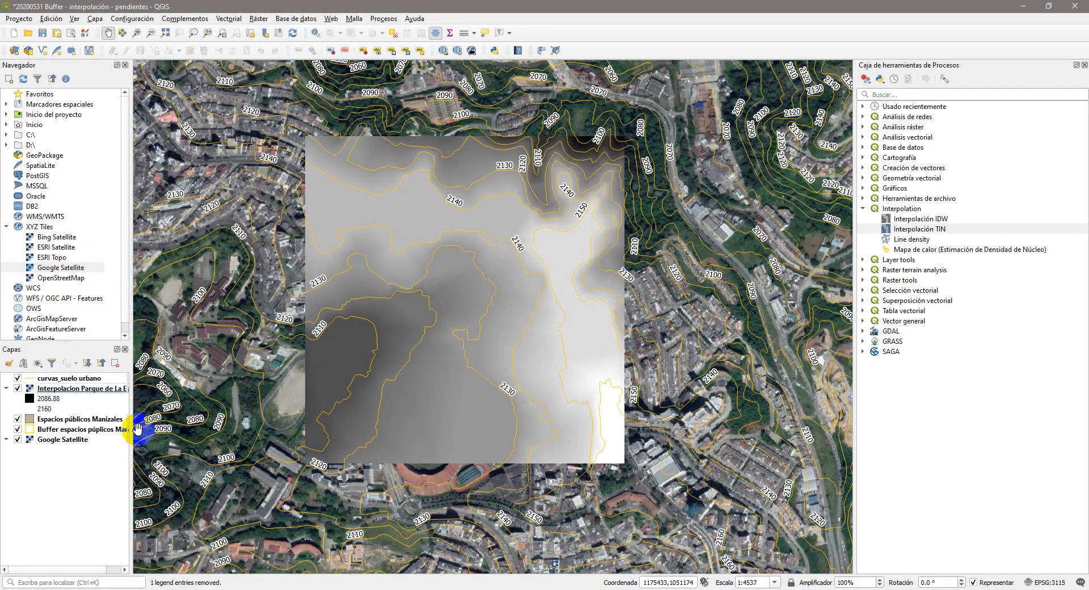
- Set the Interpolacion Parque de La Estrella raster's grey colour gradient to Blanco a negro and accept the layer properties
click(46, 410)
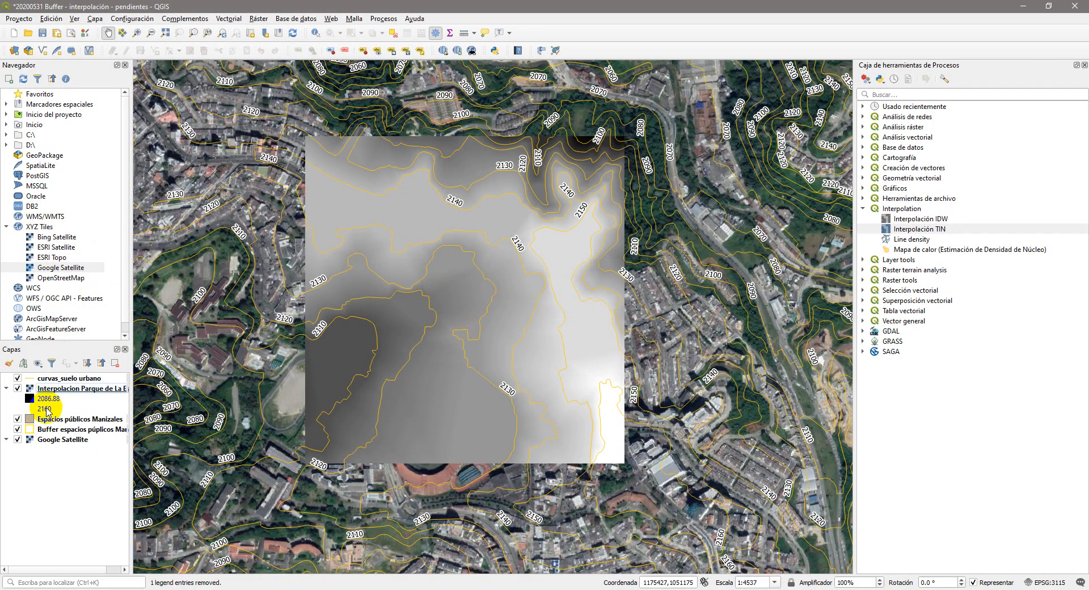
click(64, 391)
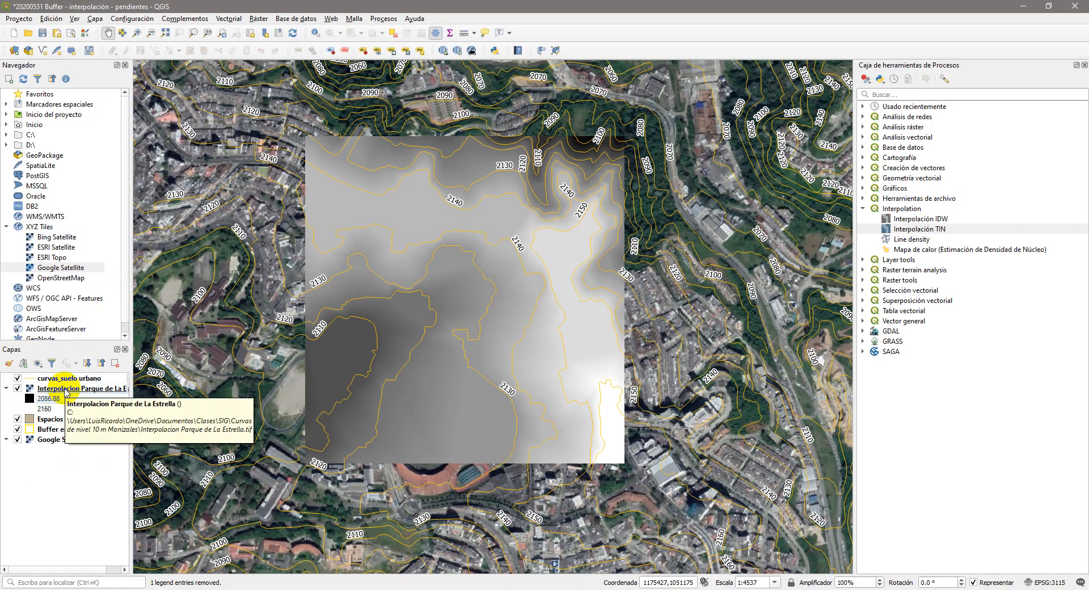
click(65, 391)
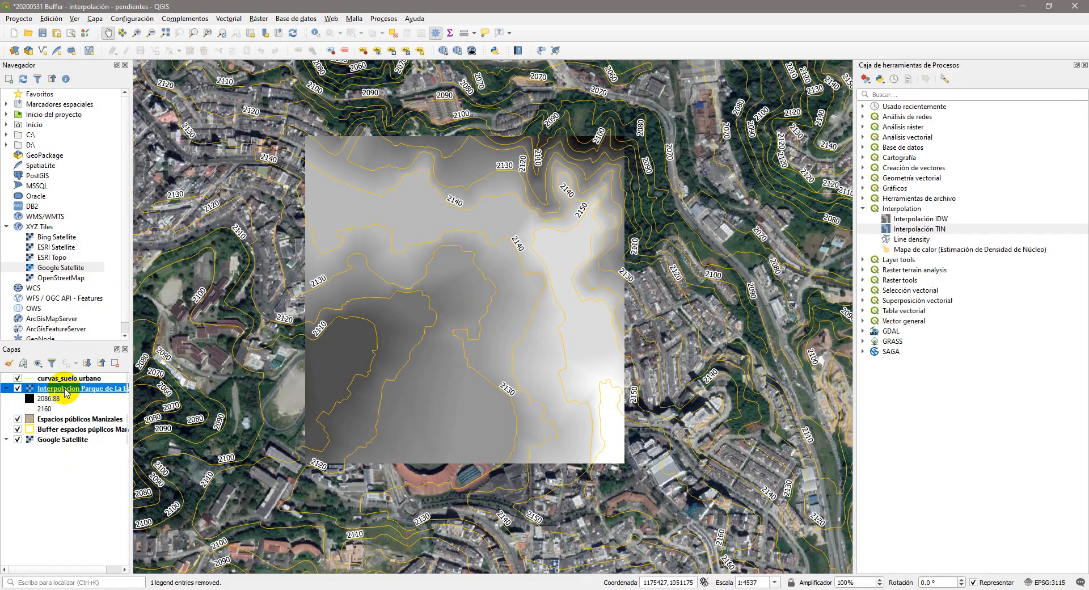
double_click(66, 391)
drag(837, 69, 555, 62)
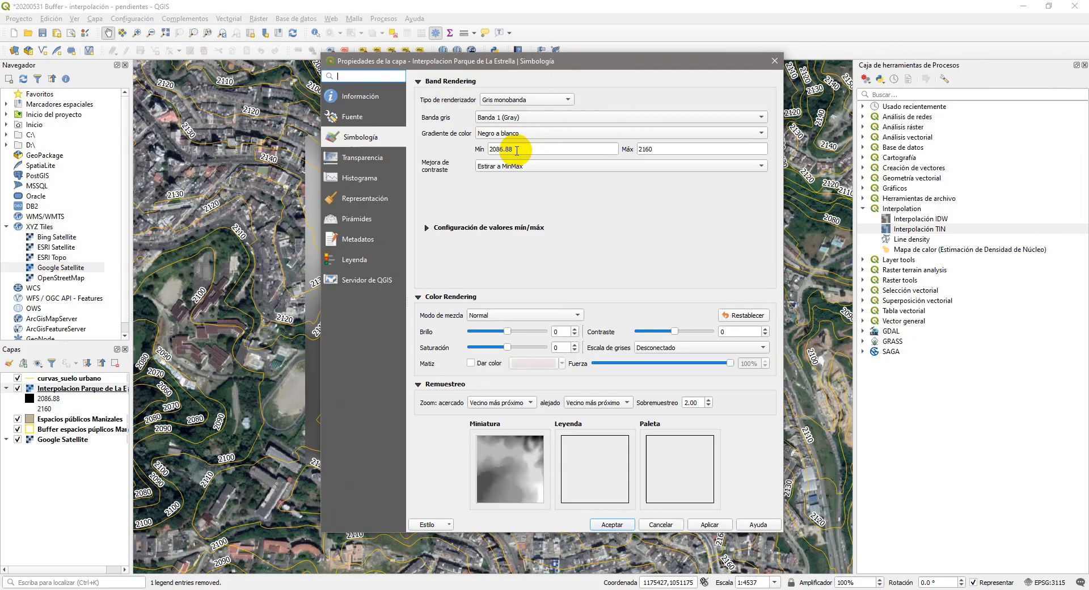
click(759, 133)
click(502, 144)
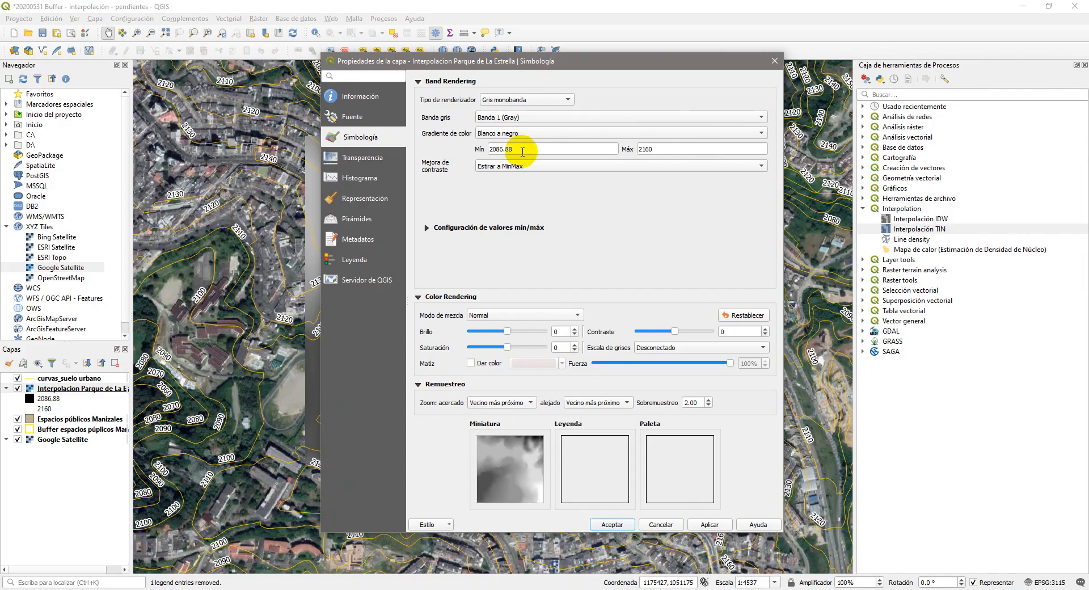
click(712, 523)
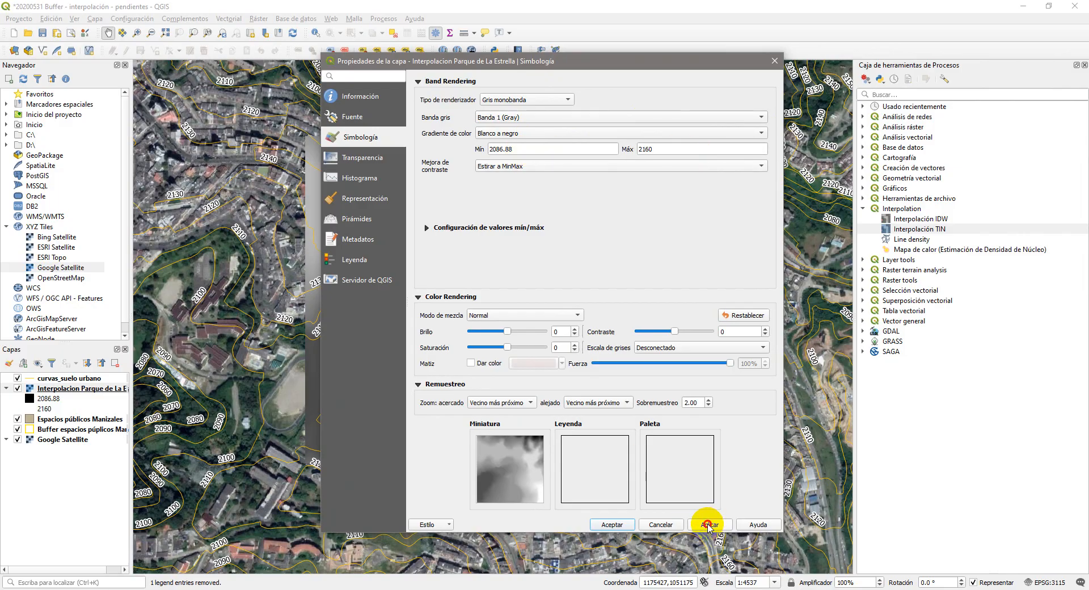
click(612, 525)
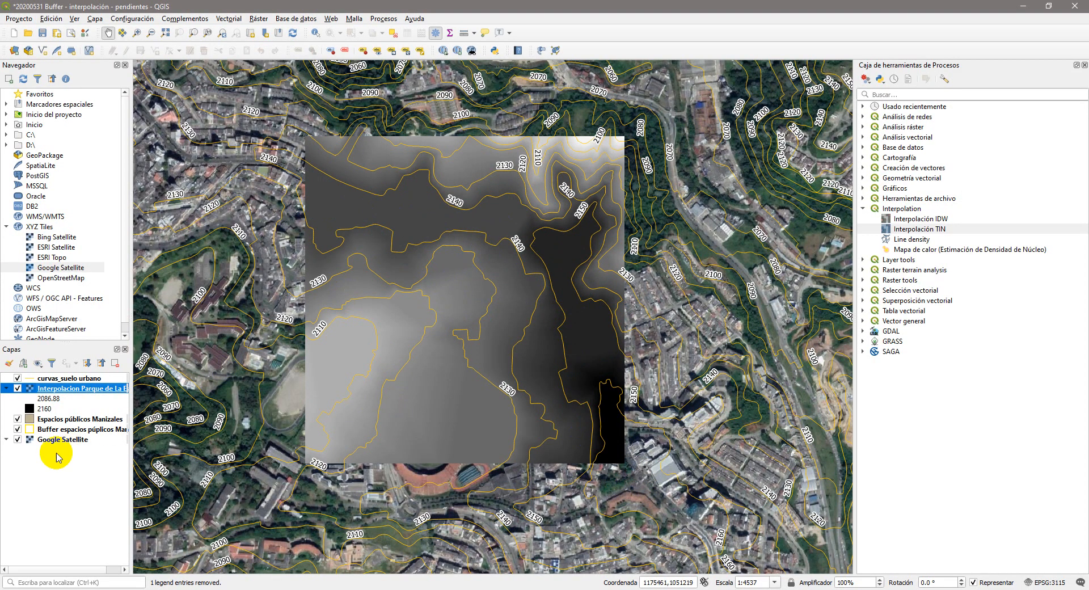
- Render the Interpolacion Parque de La Estrella raster as Pseudocolor monobanda with the default red-to-green ramp and accept the properties
double_click(48, 391)
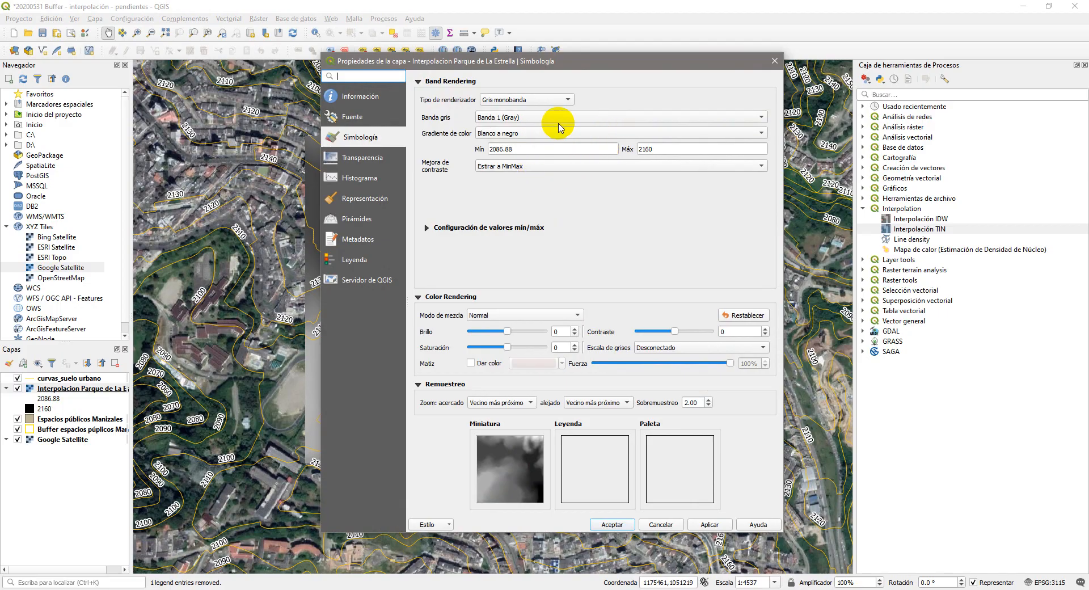
click(567, 99)
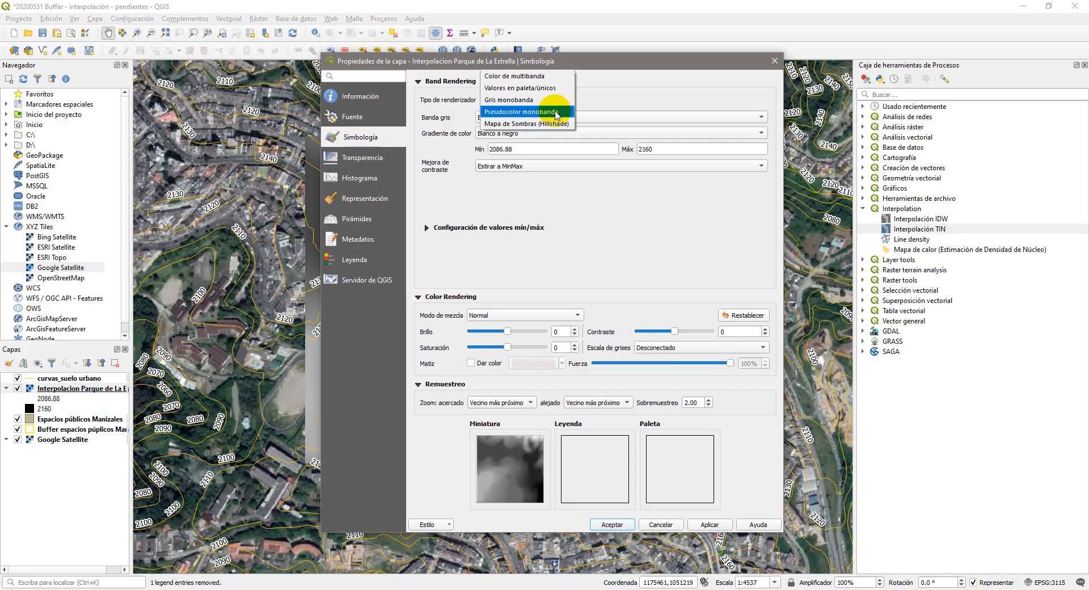
click(557, 115)
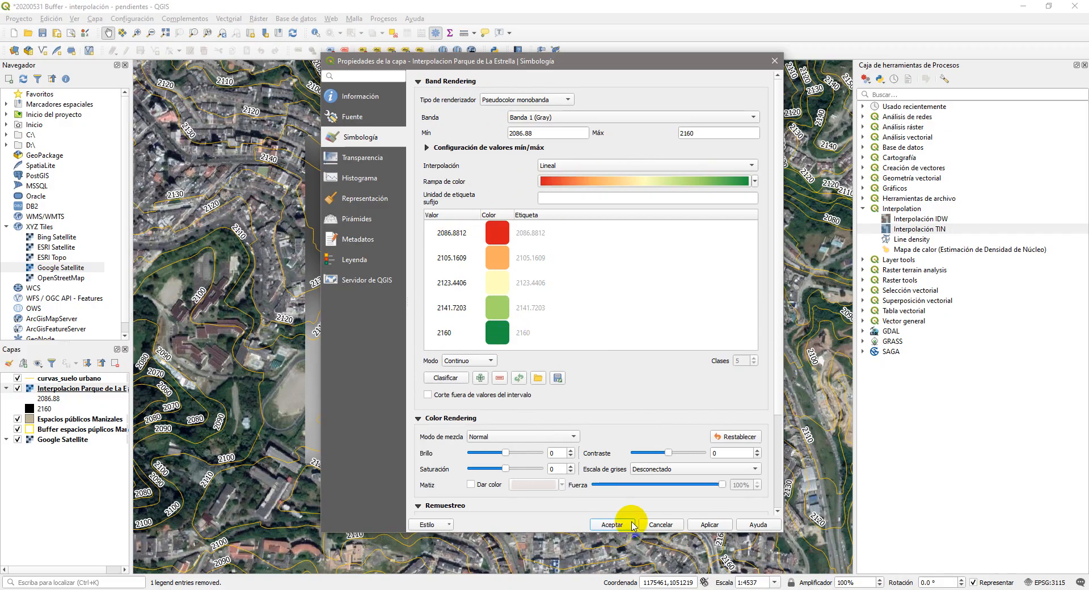
click(708, 524)
click(605, 525)
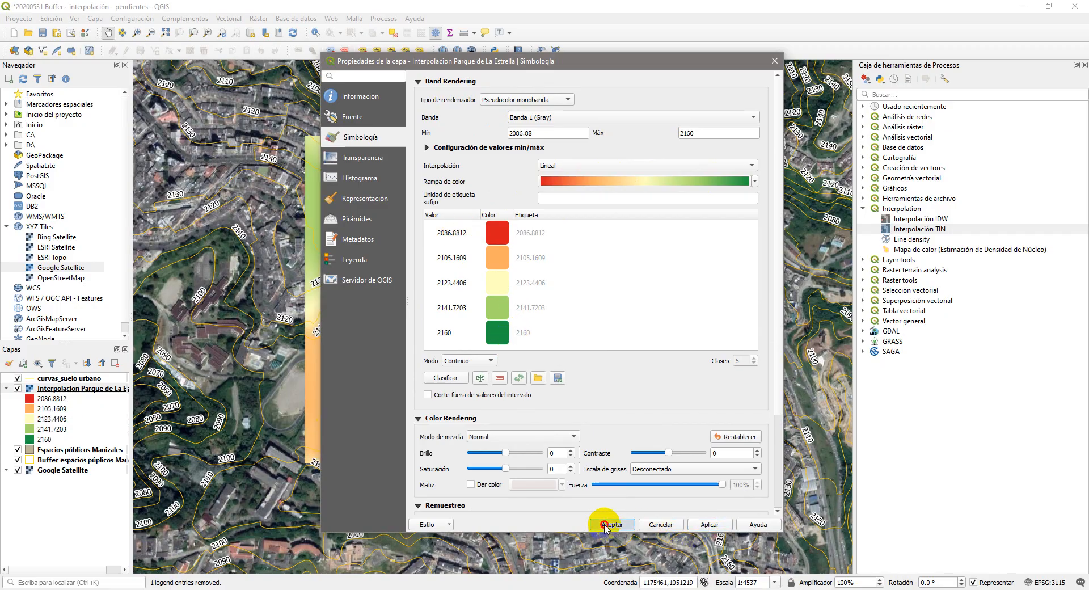